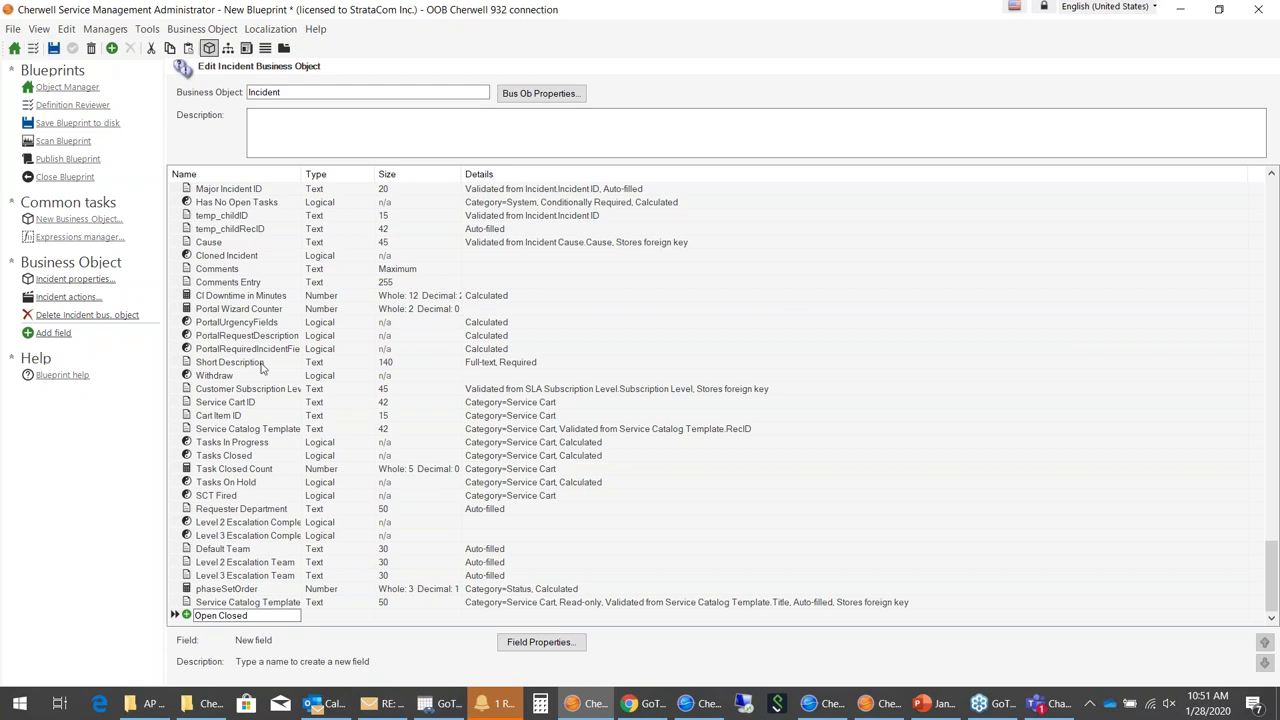
Create the Open Closed field as text in the Incident business object and check its field properties
left_click(360, 615)
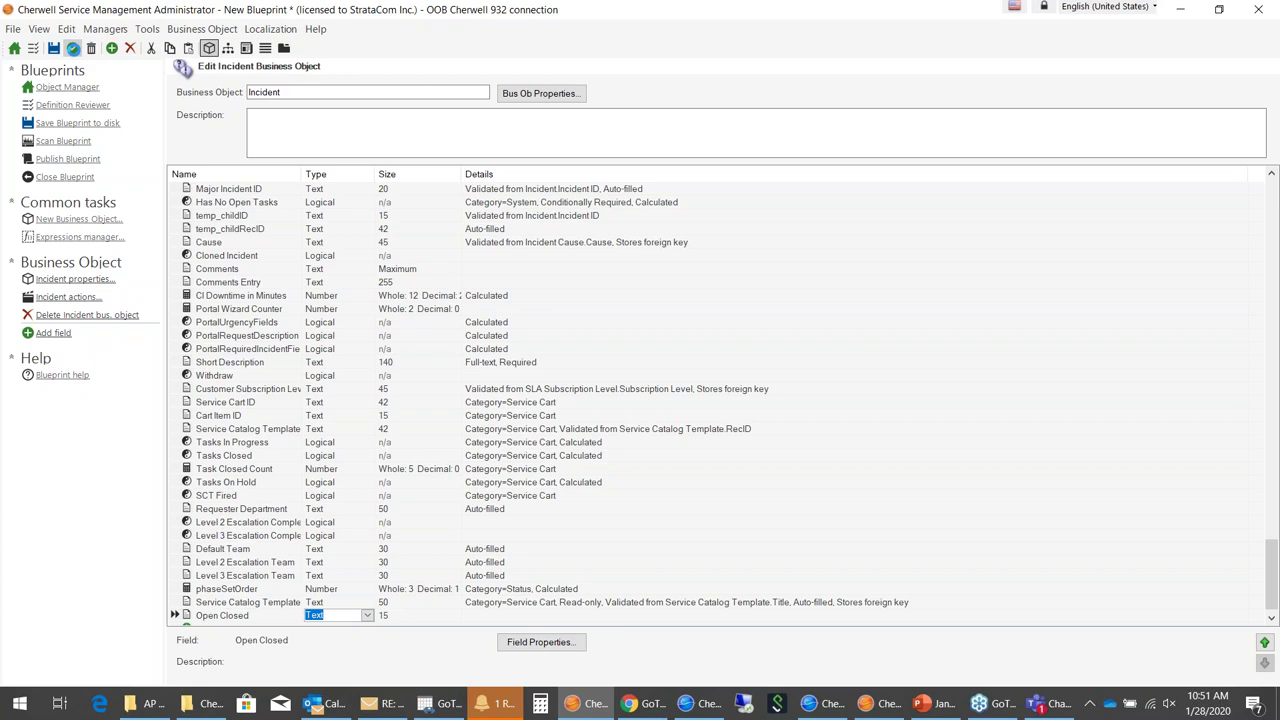
left_click(555, 96)
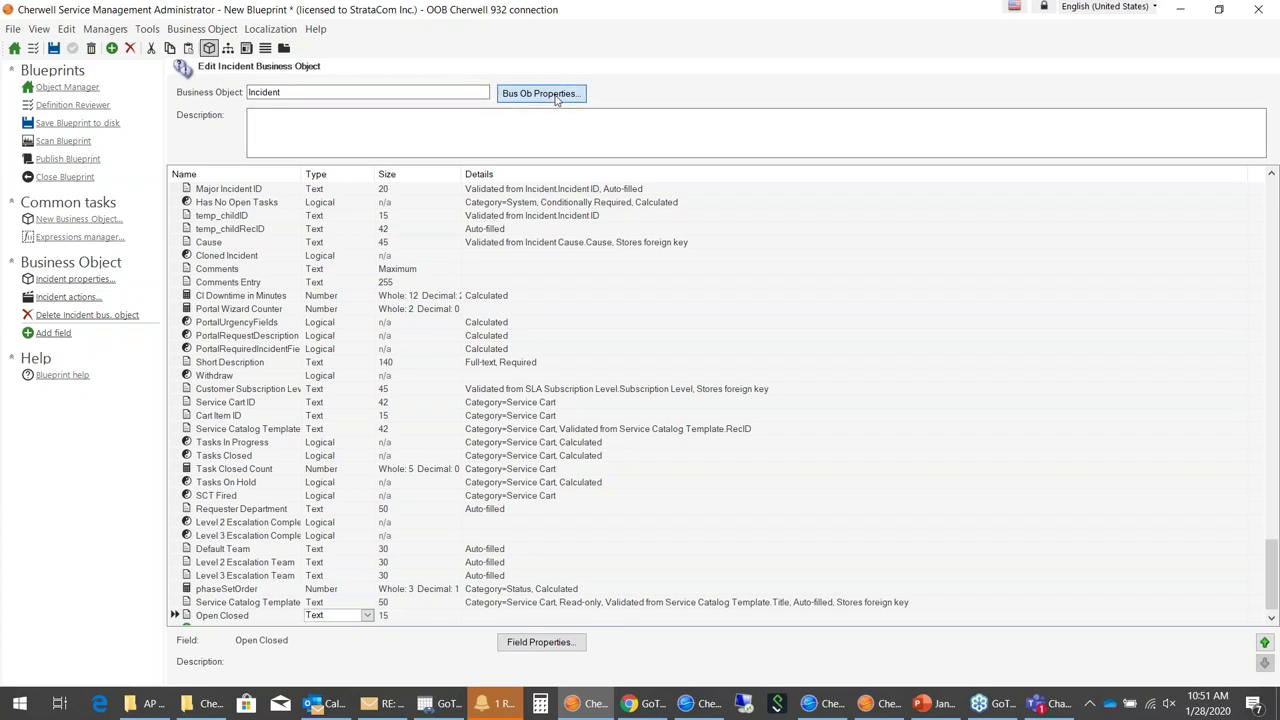
left_click(553, 642)
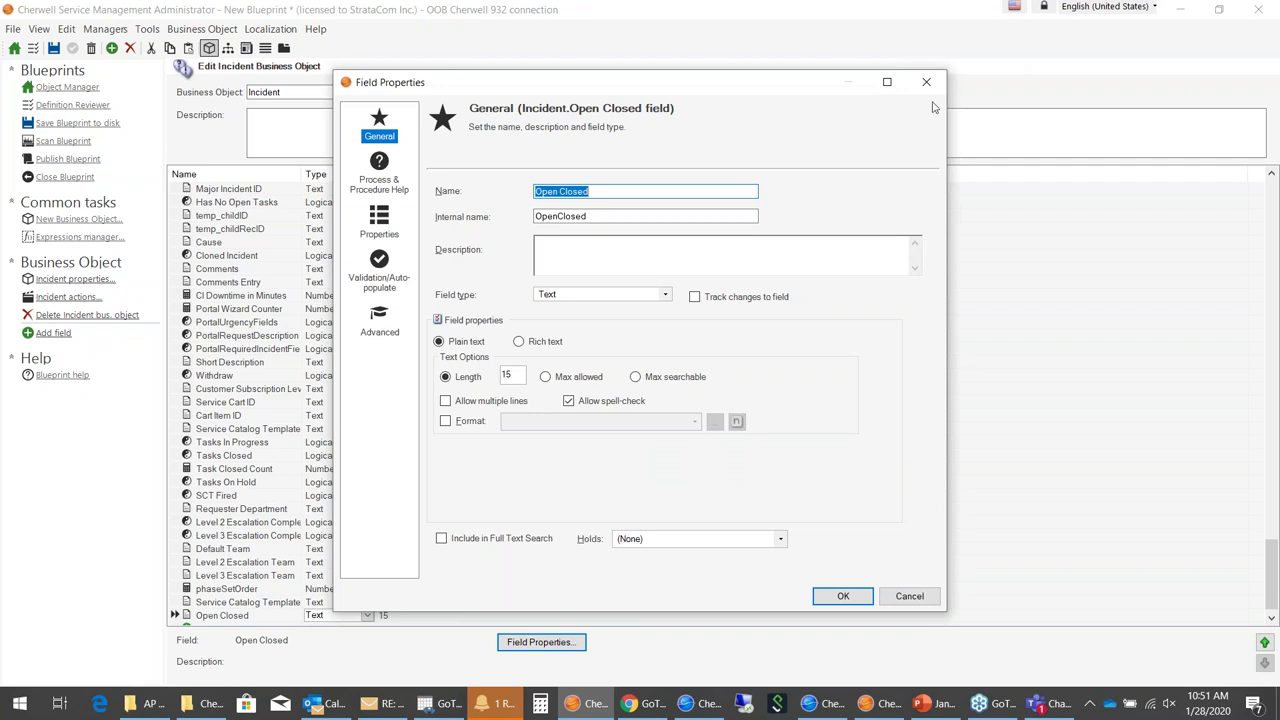
left_click(926, 82)
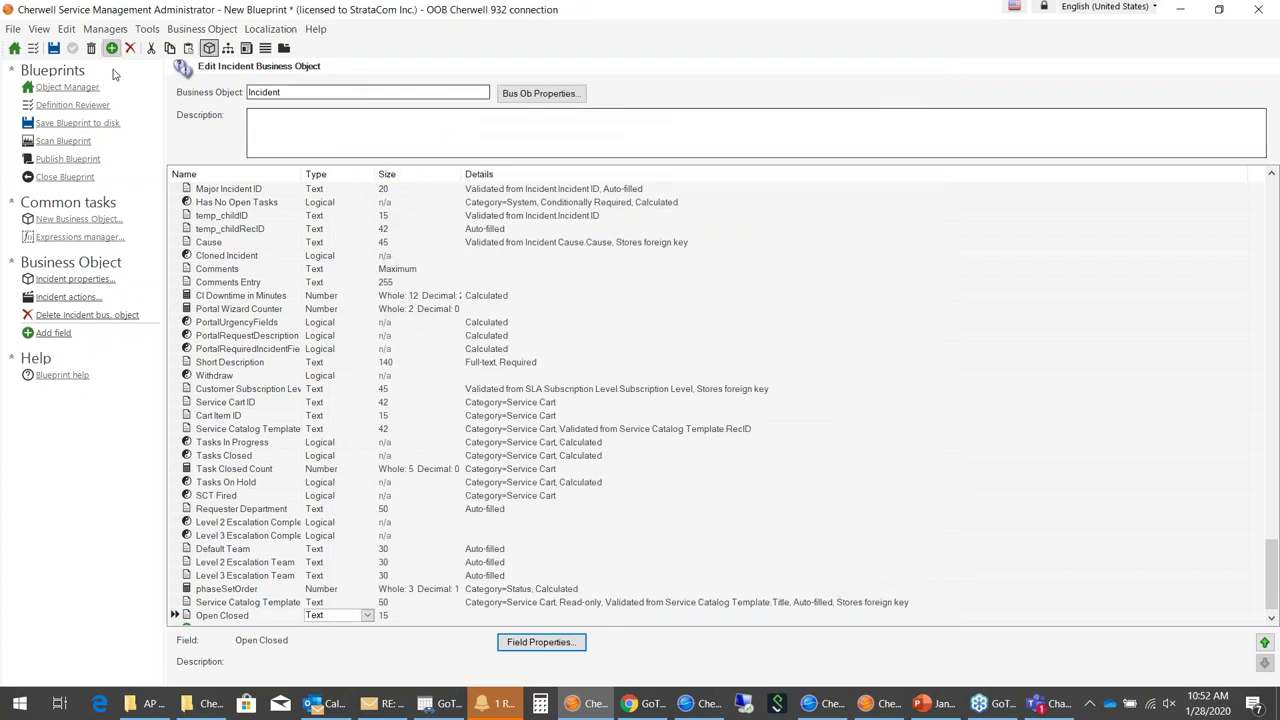
Reopen the Incident business object for editing and bring up the database settings in its properties
left_click(15, 48)
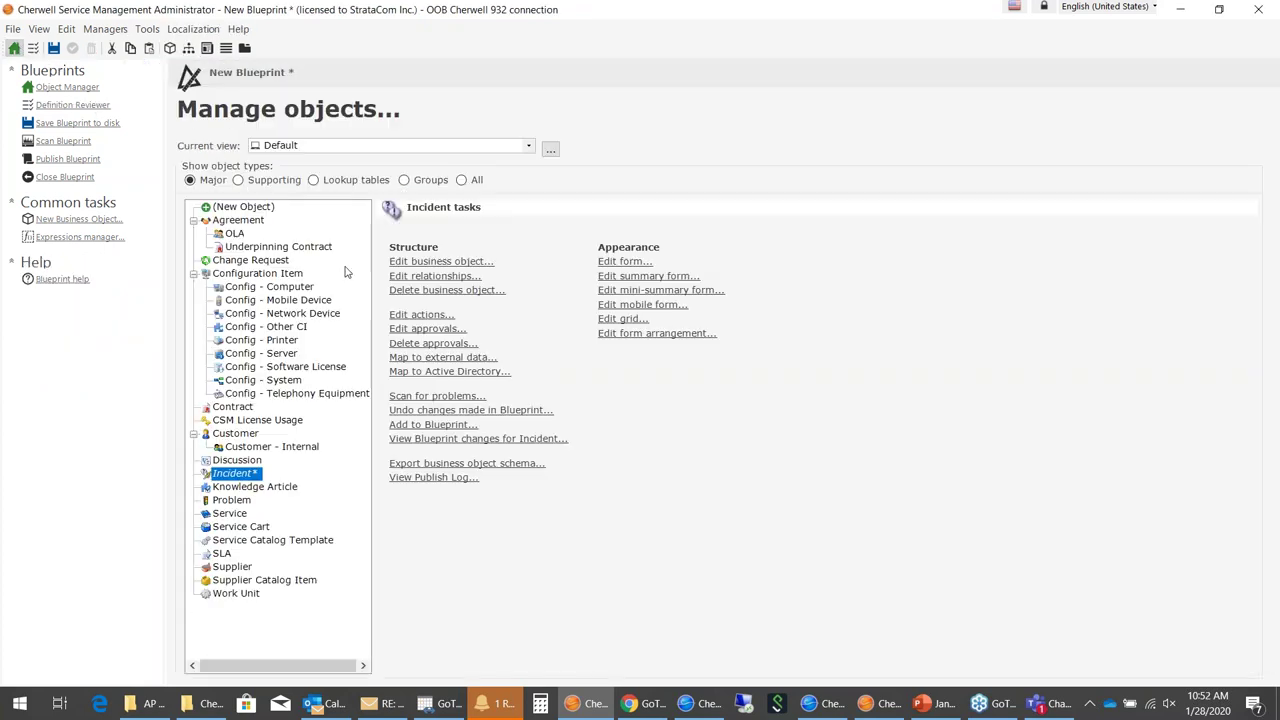
left_click(449, 262)
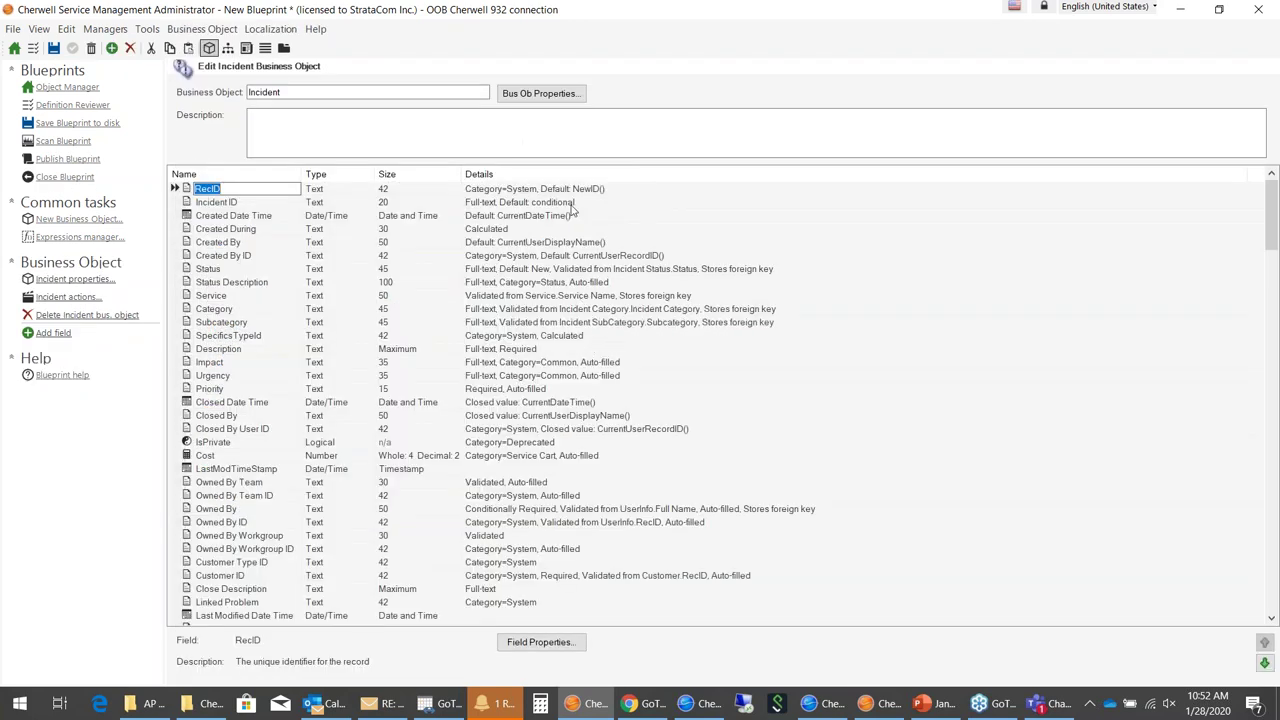
left_click(552, 93)
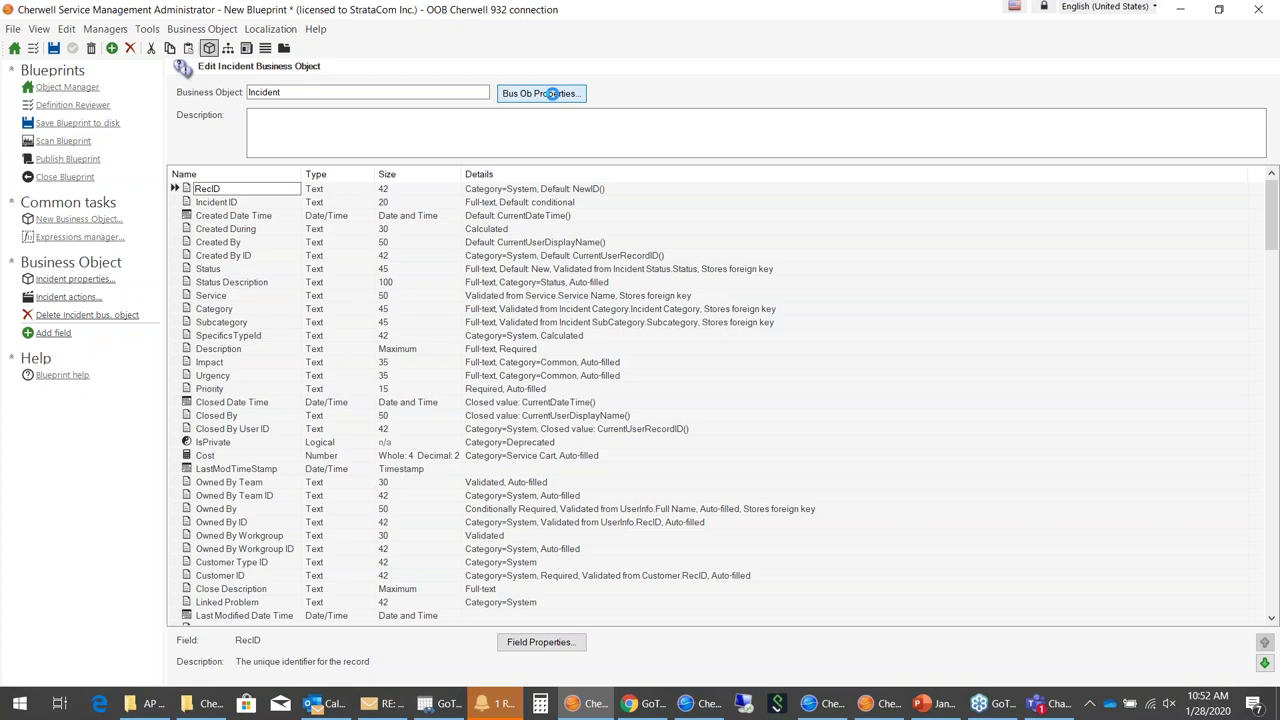
left_click(380, 298)
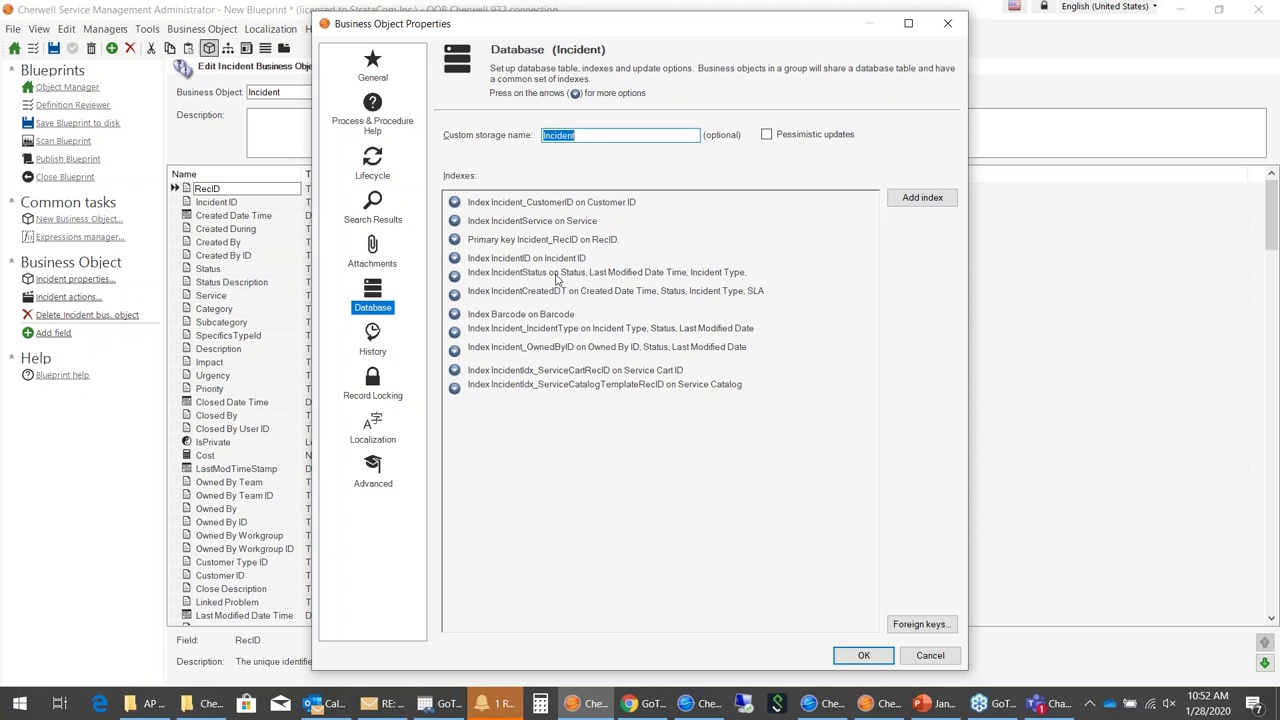
Inspect the definitions of the Barcode, Incident_RecID and IncidentService indexes
left_click(454, 314)
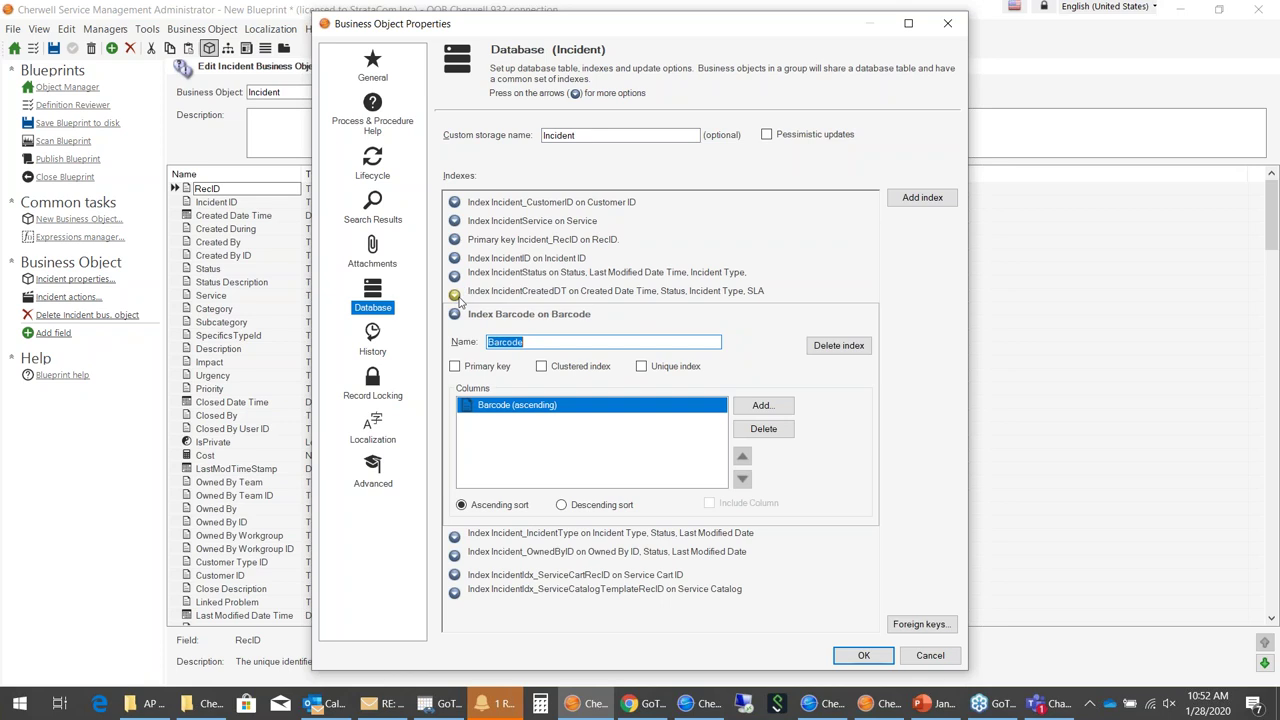
left_click(454, 240)
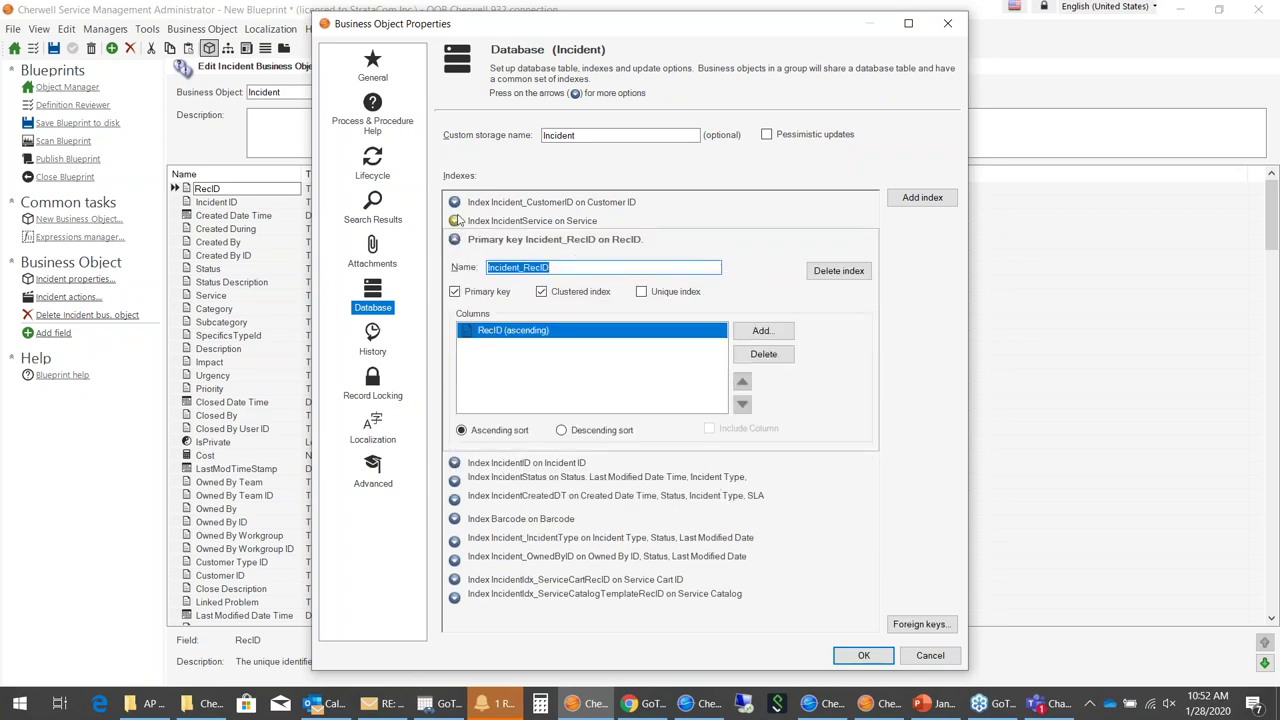
left_click(455, 220)
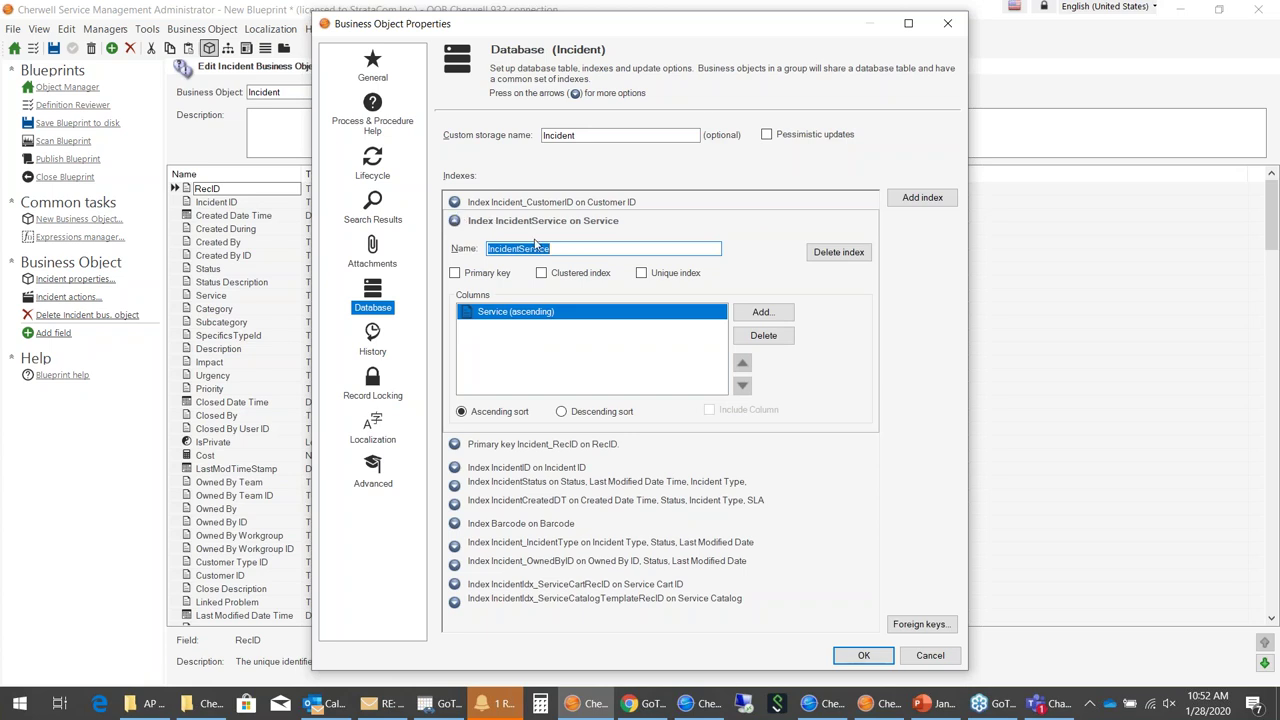
Add a new ascending index on the Open Closed field to the Incident business object
left_click(915, 198)
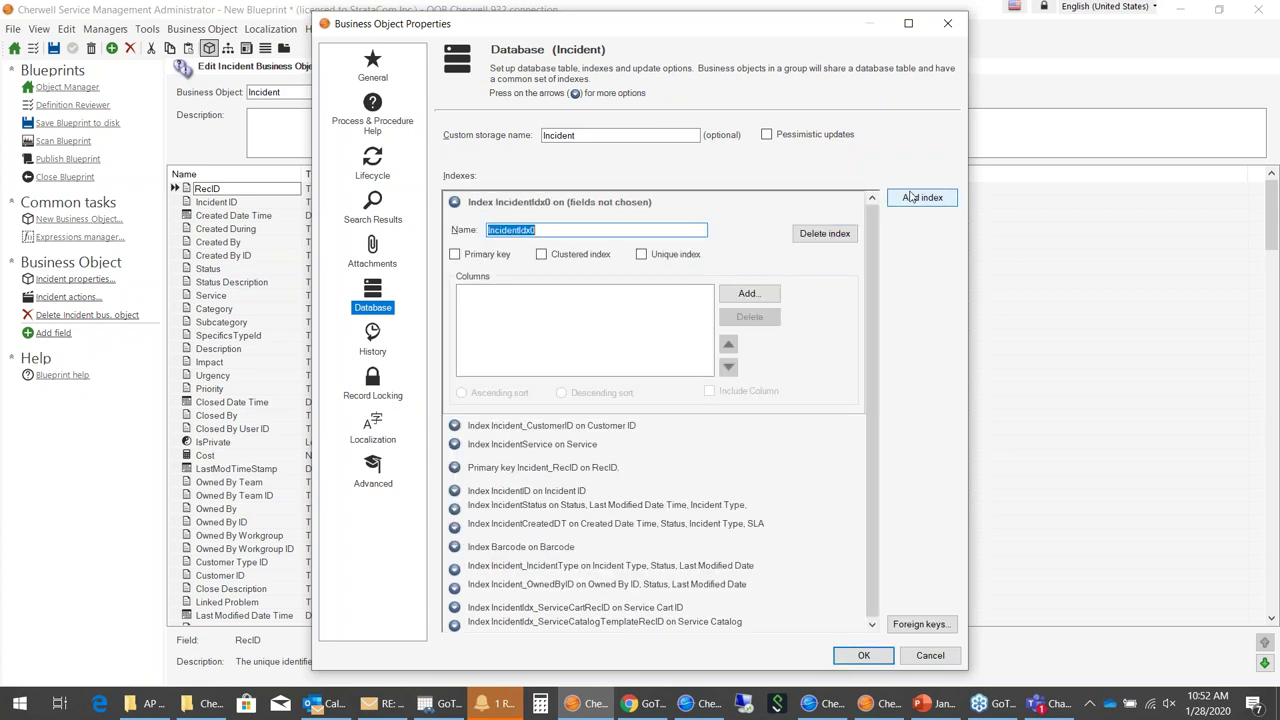
left_click(749, 294)
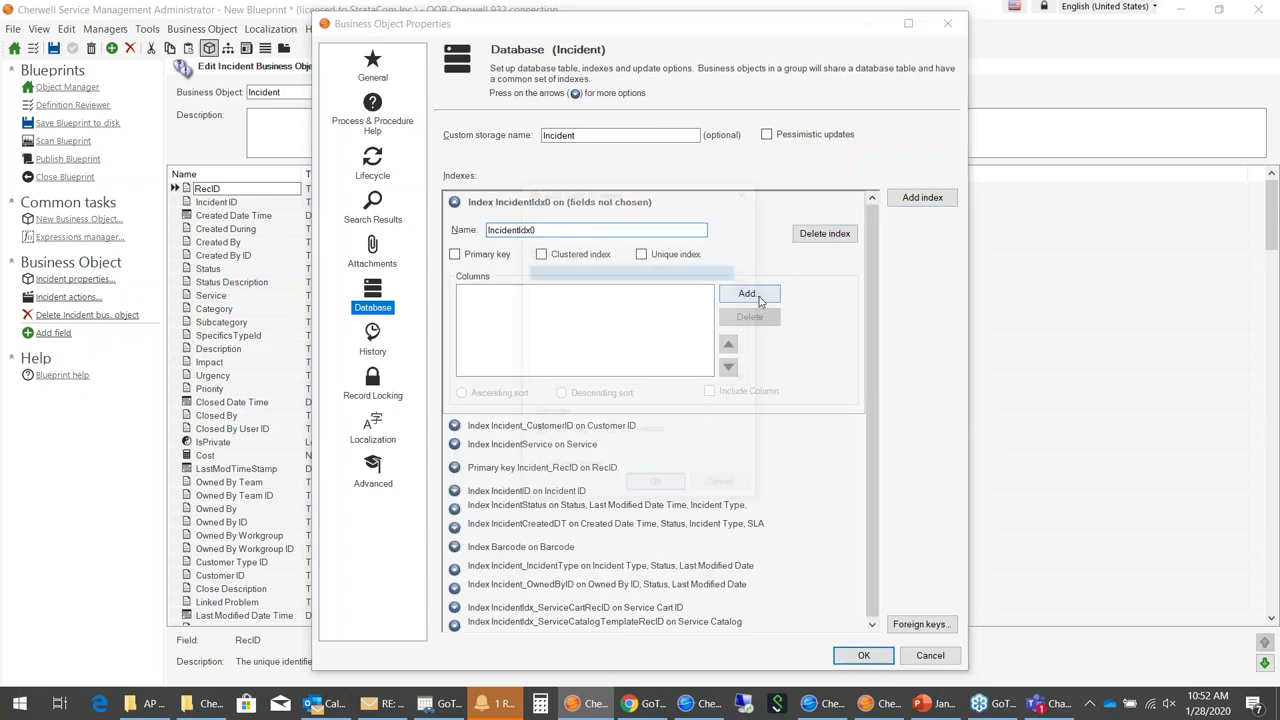
scroll(657, 337, "down", 5)
scroll(657, 337, "down", 5)
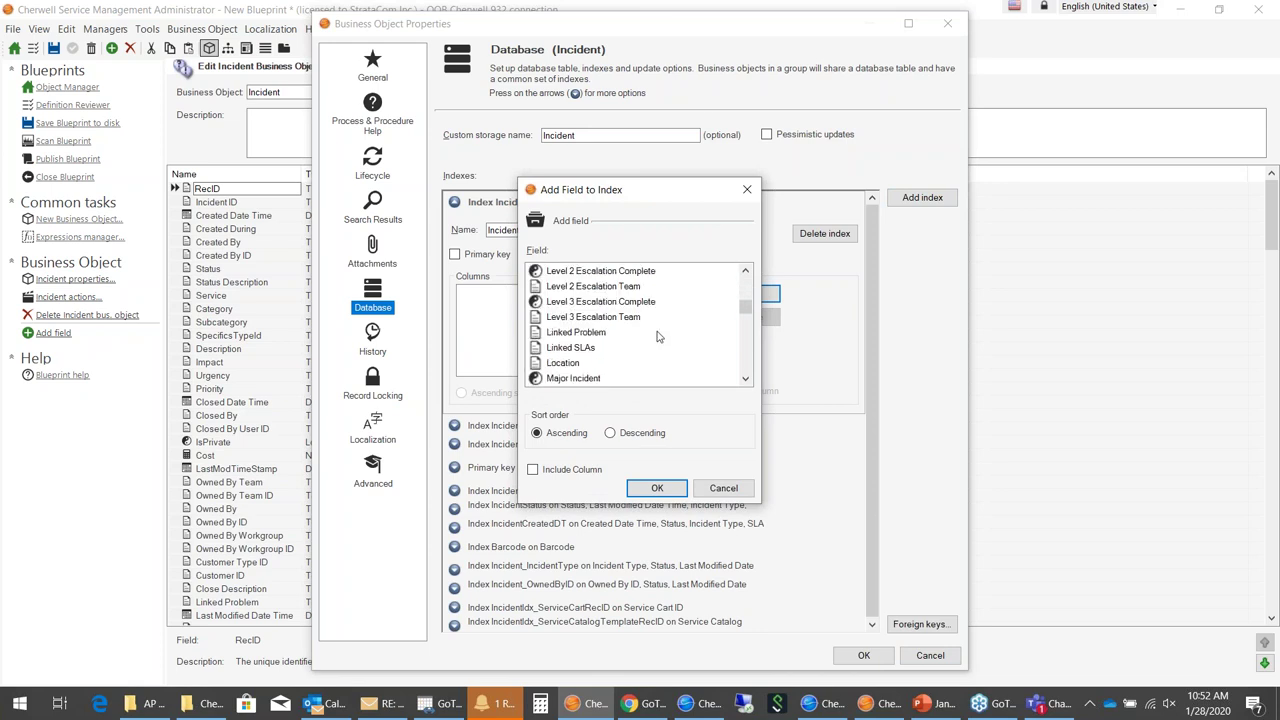
scroll(657, 337, "down", 5)
double_click(596, 347)
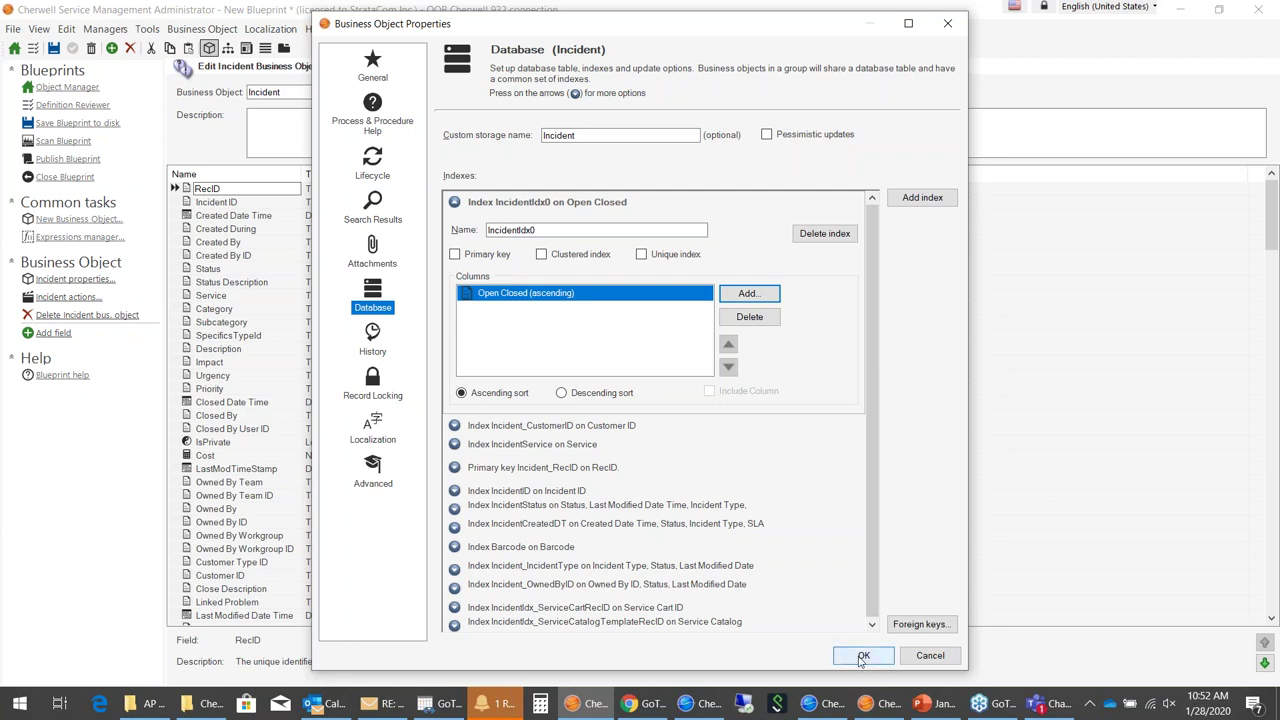
Switch to the Cherwell Service Management client, show the incidents as a list and start the System Analyzer
left_click(825, 703)
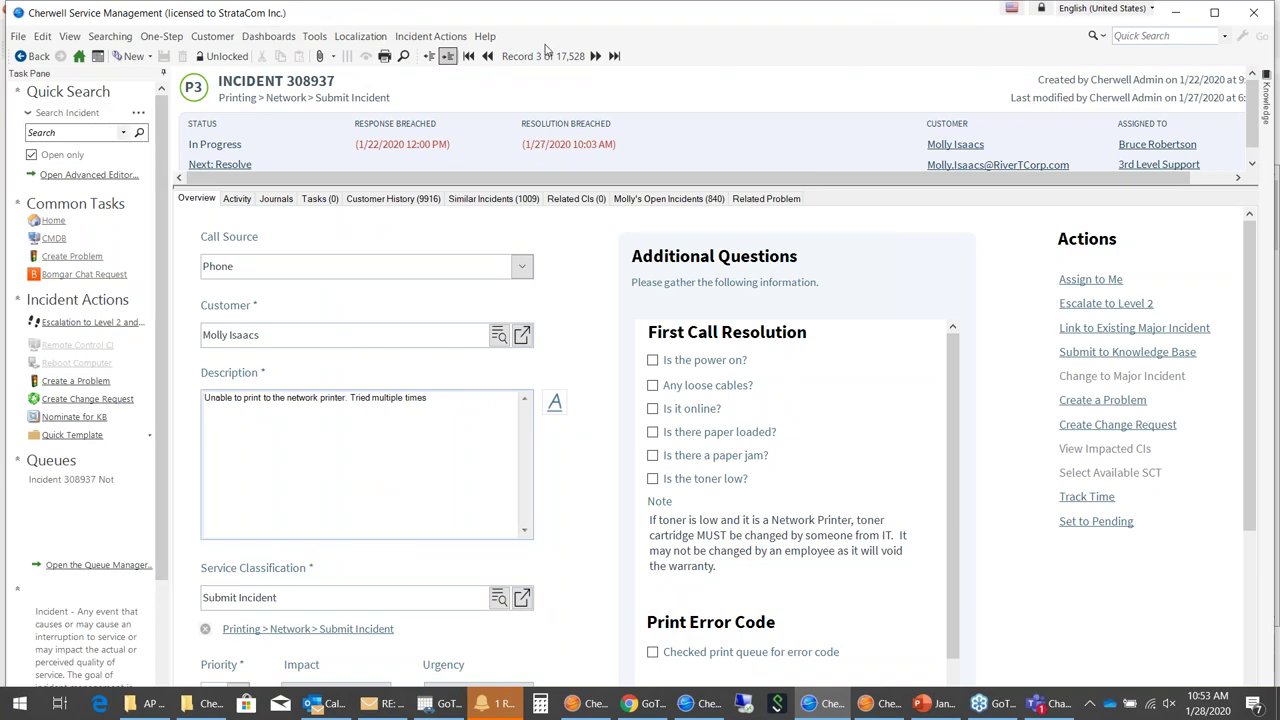
left_click(428, 57)
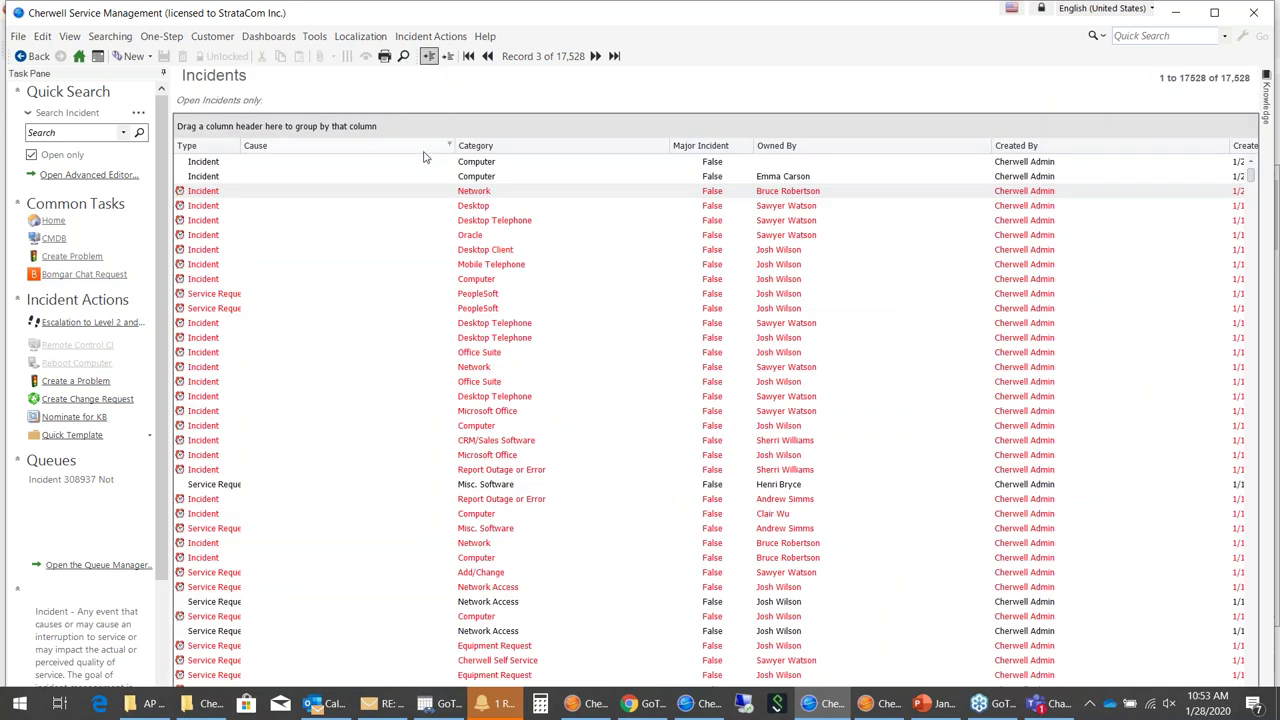
left_click(485, 36)
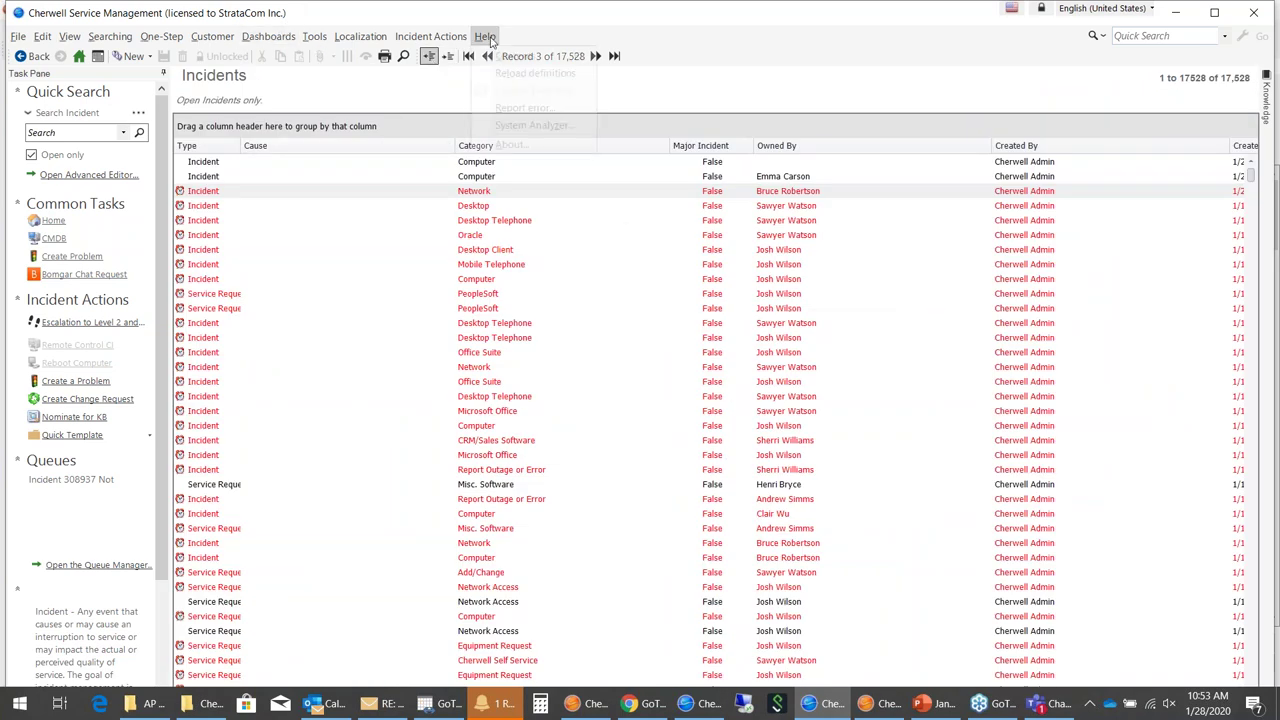
left_click(534, 125)
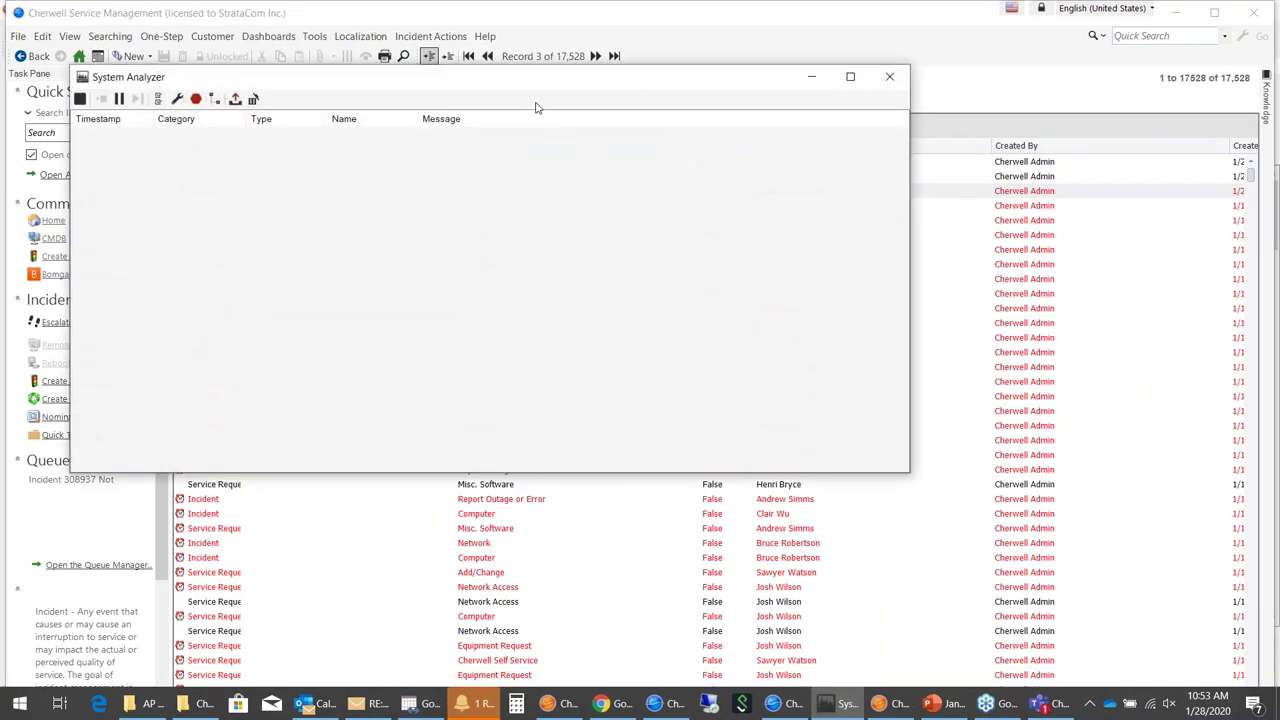
Try to open the Network incident from the list and close the System Analyzer
left_click(705, 53)
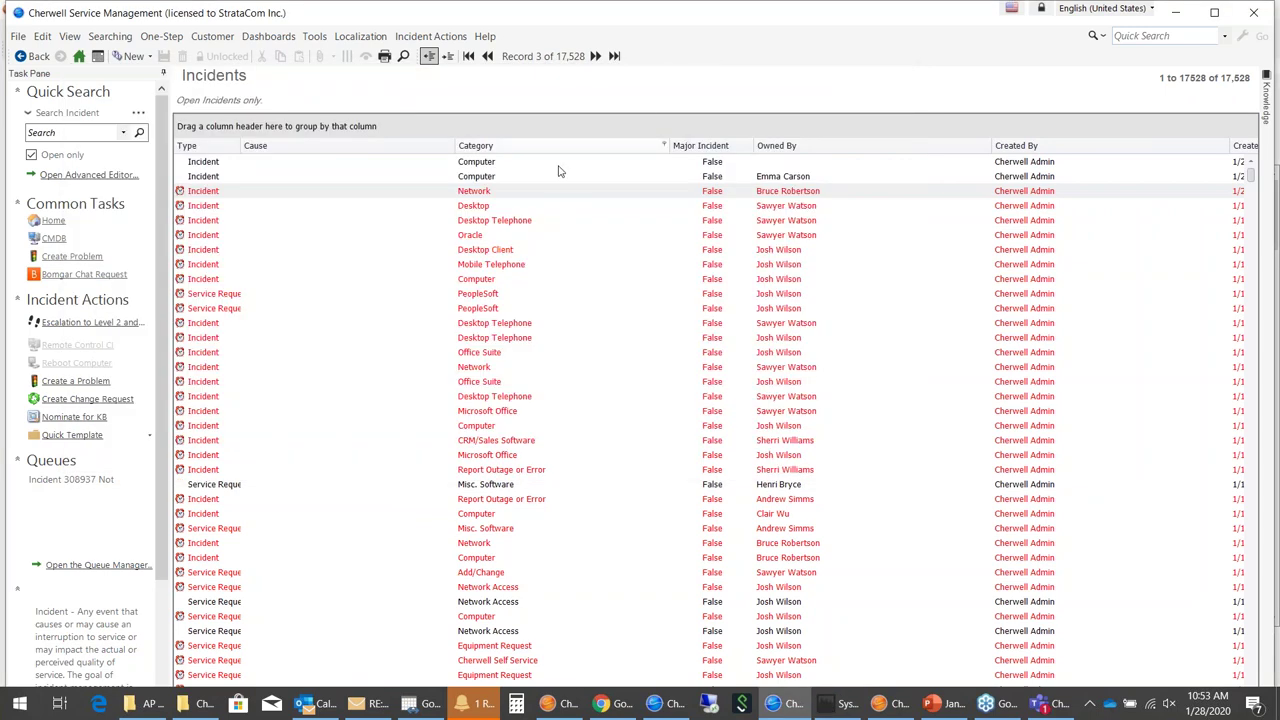
double_click(487, 195)
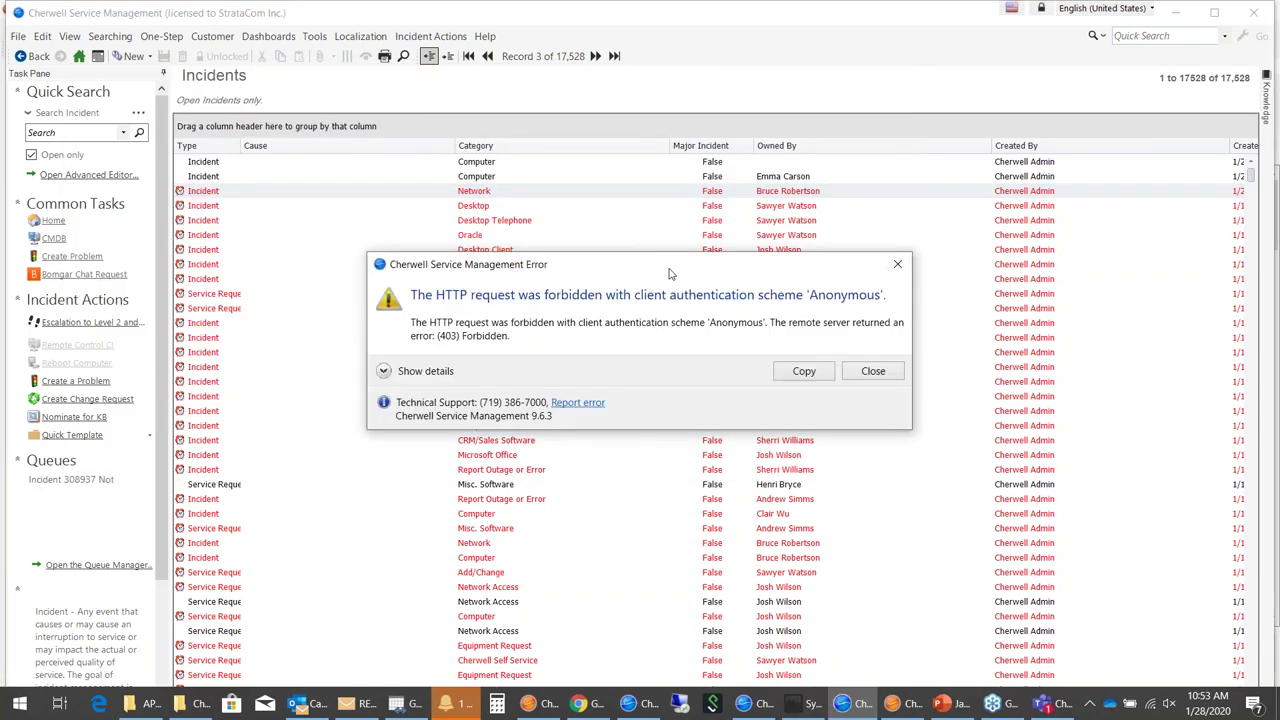
left_click(871, 371)
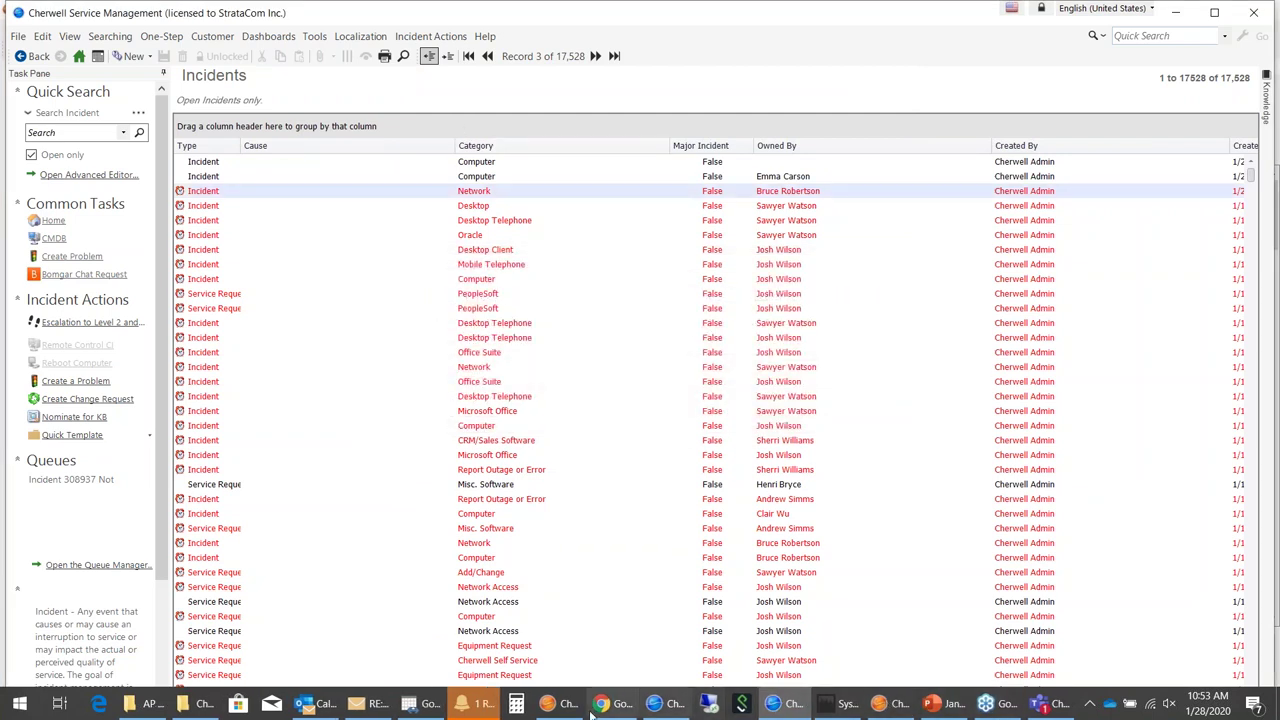
left_click(838, 703)
left_click(889, 77)
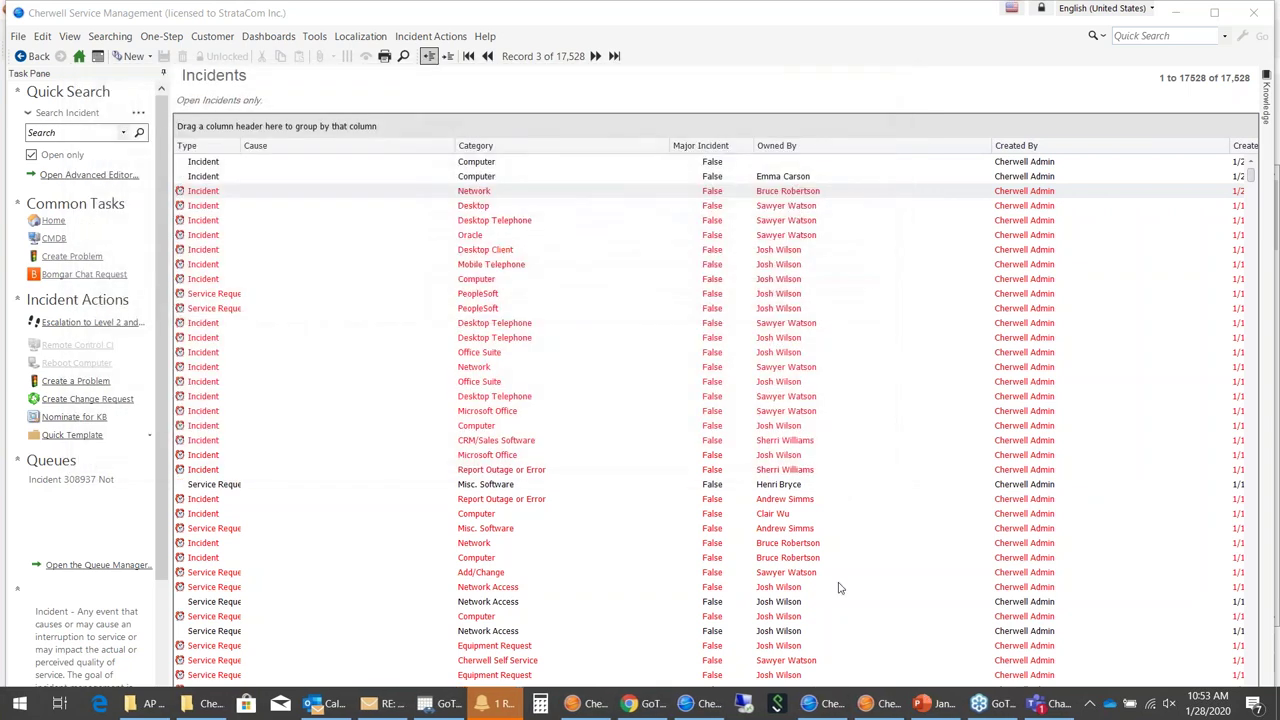
Start the System Analyzer in the other Cherwell Service Management client and run a blank quick search for open incidents
left_click(708, 704)
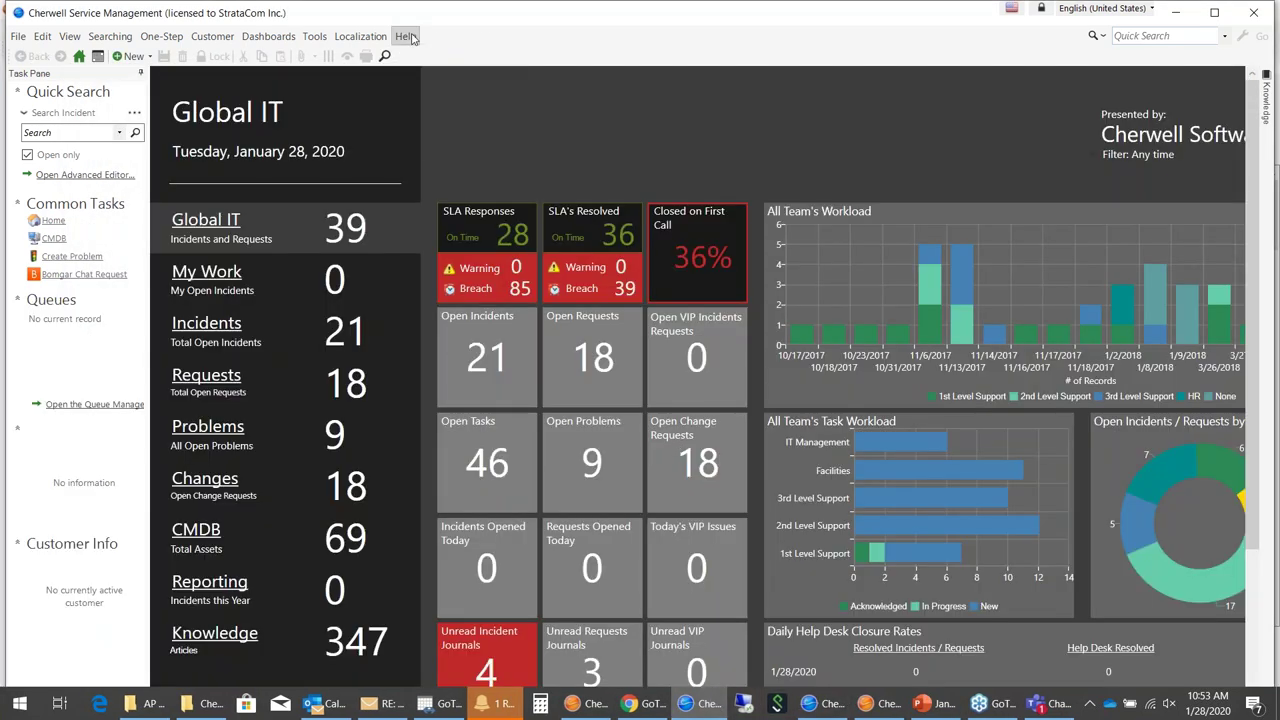
left_click(405, 36)
left_click(455, 125)
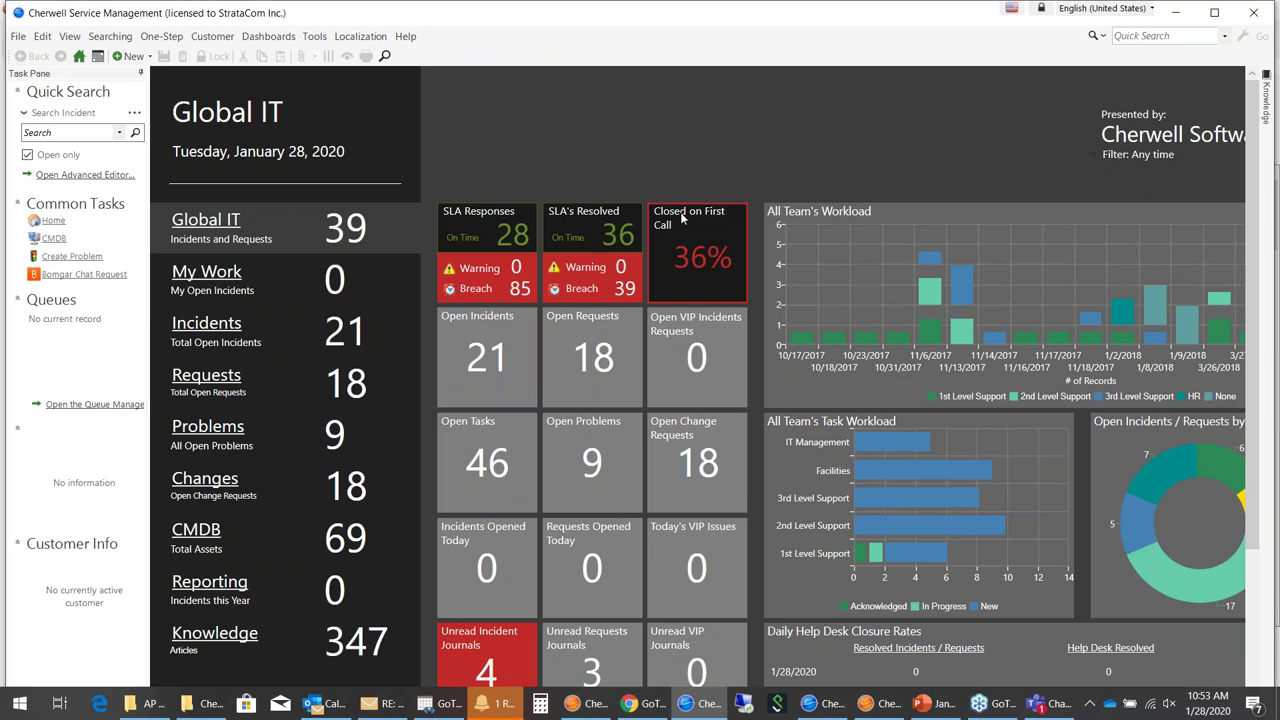
left_click_drag(607, 147, 894, 275)
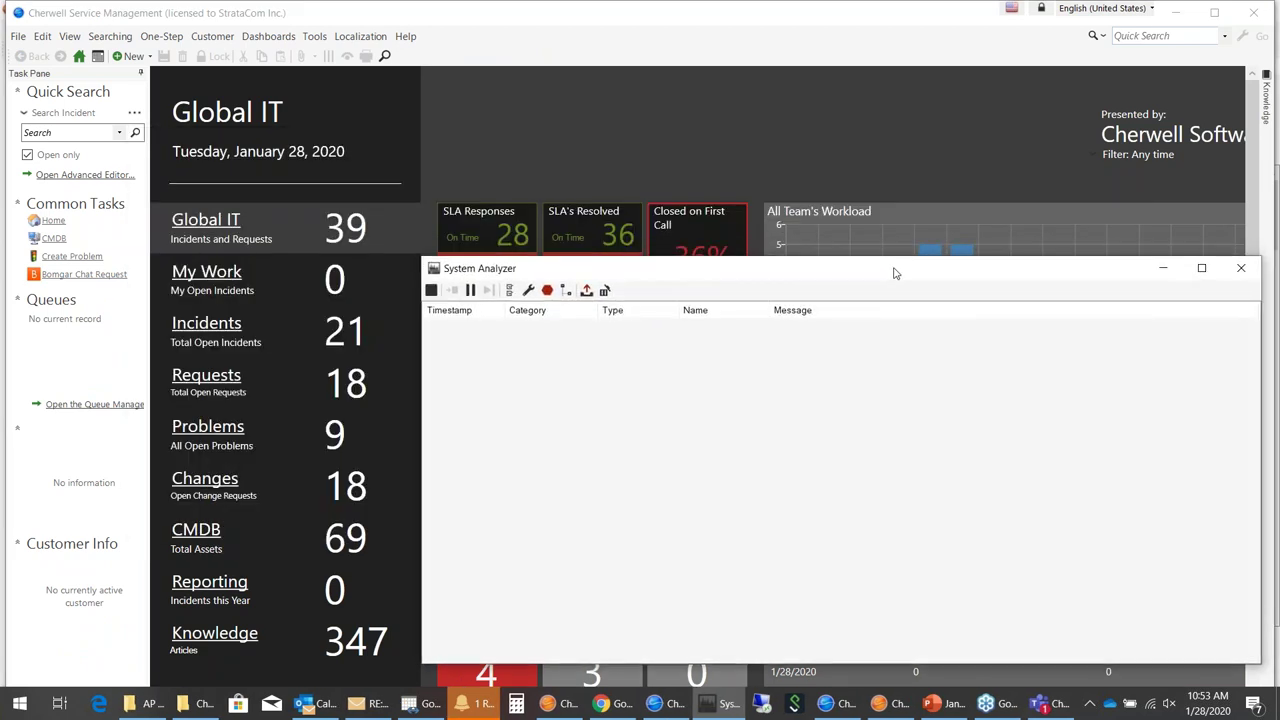
left_click(137, 134)
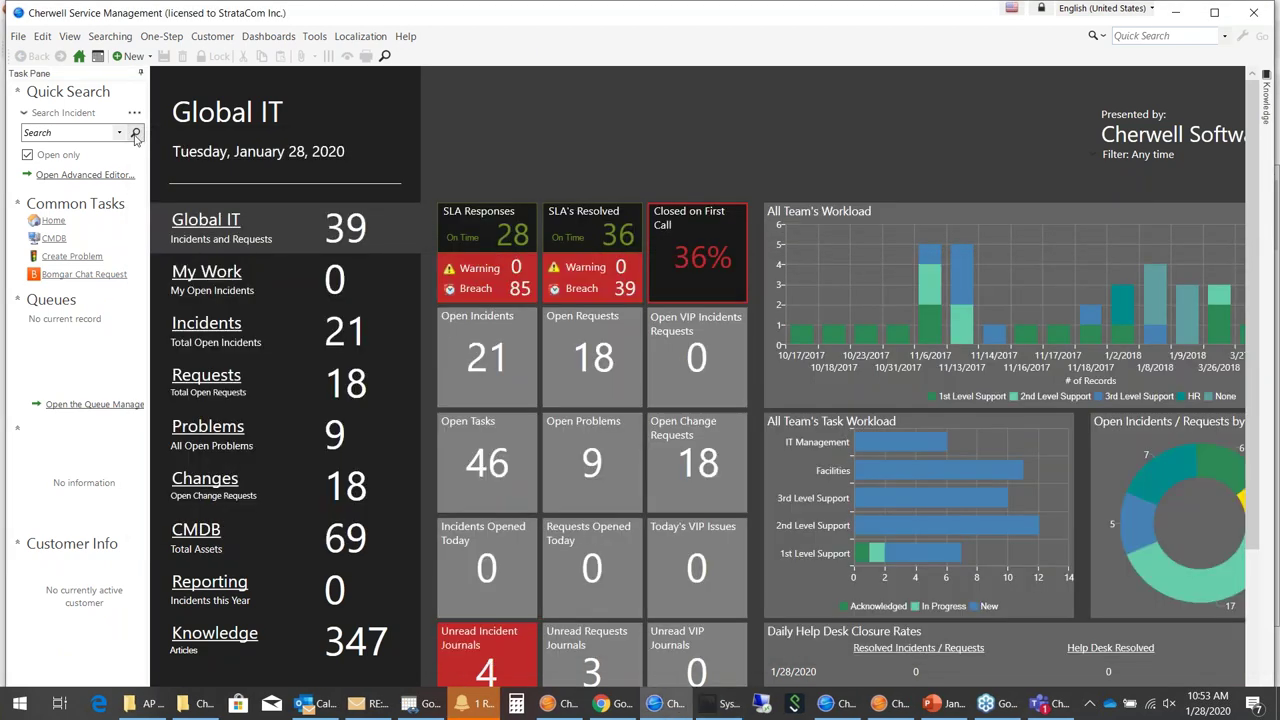
left_click(135, 134)
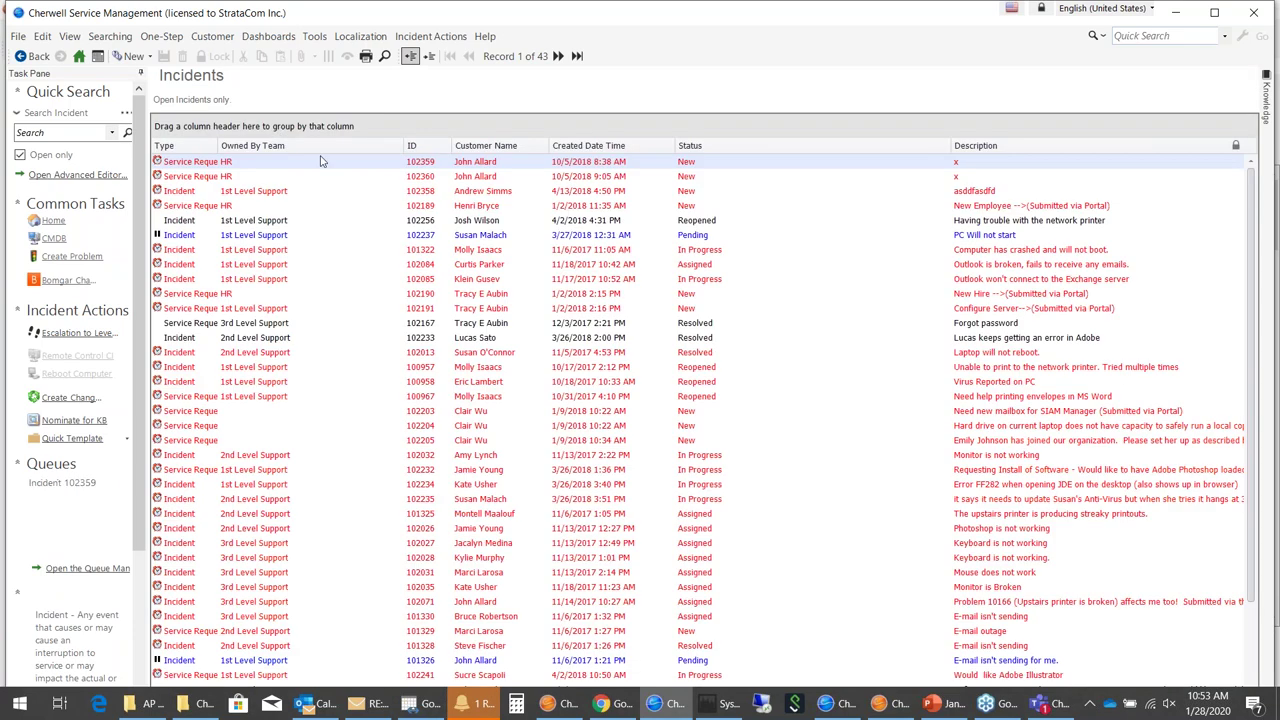
Clear the System Analyzer log and open the first HR service request in the incident list
left_click(718, 708)
left_click_drag(716, 268, 532, 207)
left_click(382, 226)
left_click(653, 80)
left_click(716, 705)
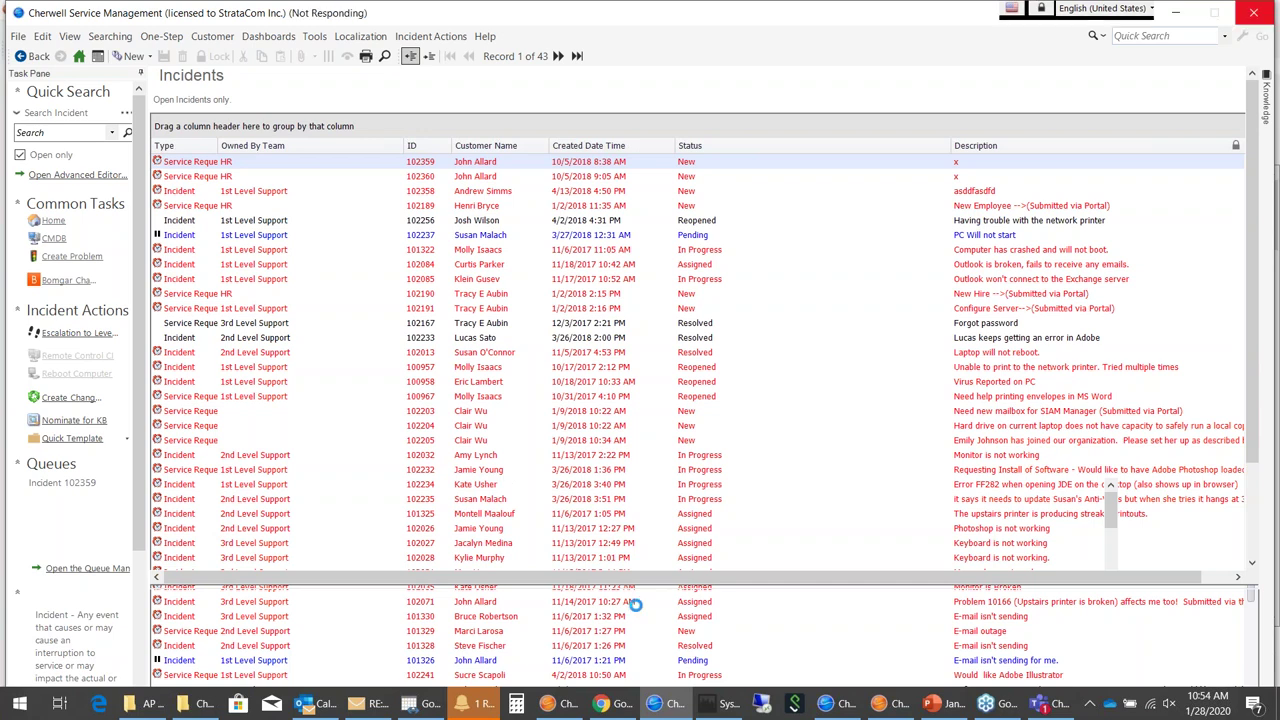
Switch to the System Analyzer, widen the Timestamp column and compare the timestamps of the last log entries
left_click(727, 708)
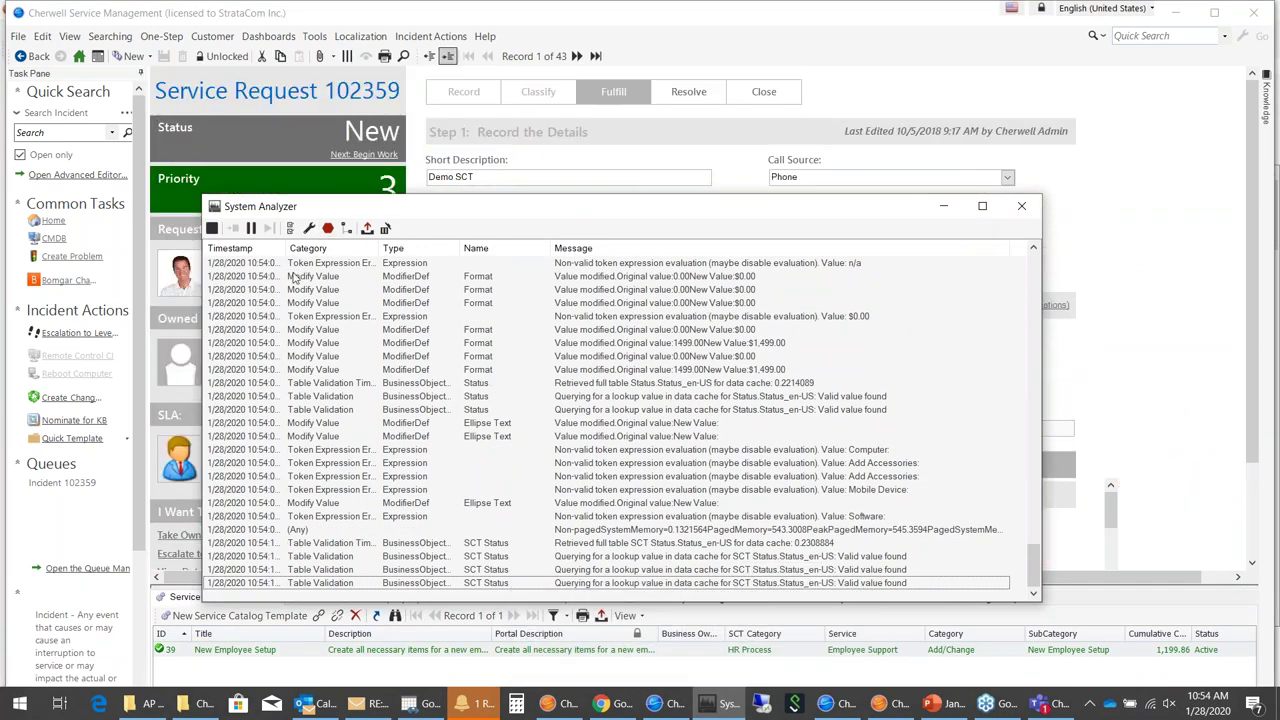
left_click_drag(286, 248, 335, 248)
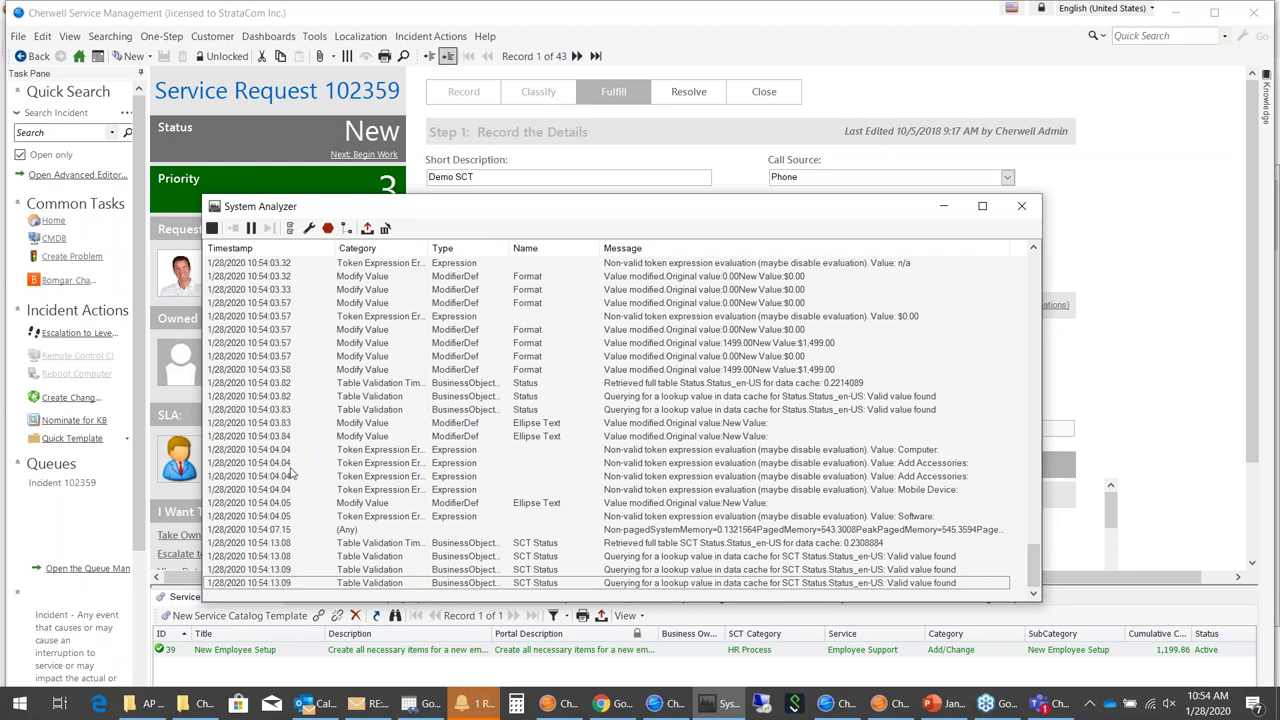
left_click(288, 531)
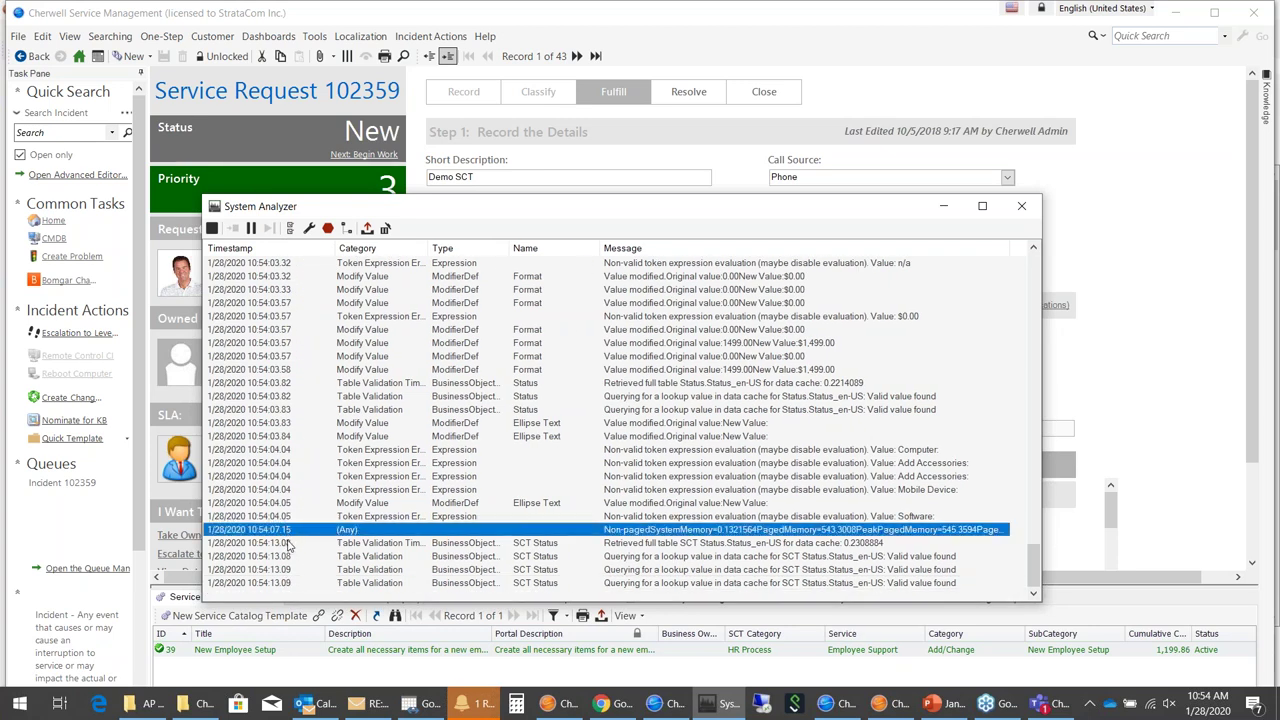
left_click(288, 543)
left_click(288, 530)
left_click(286, 516)
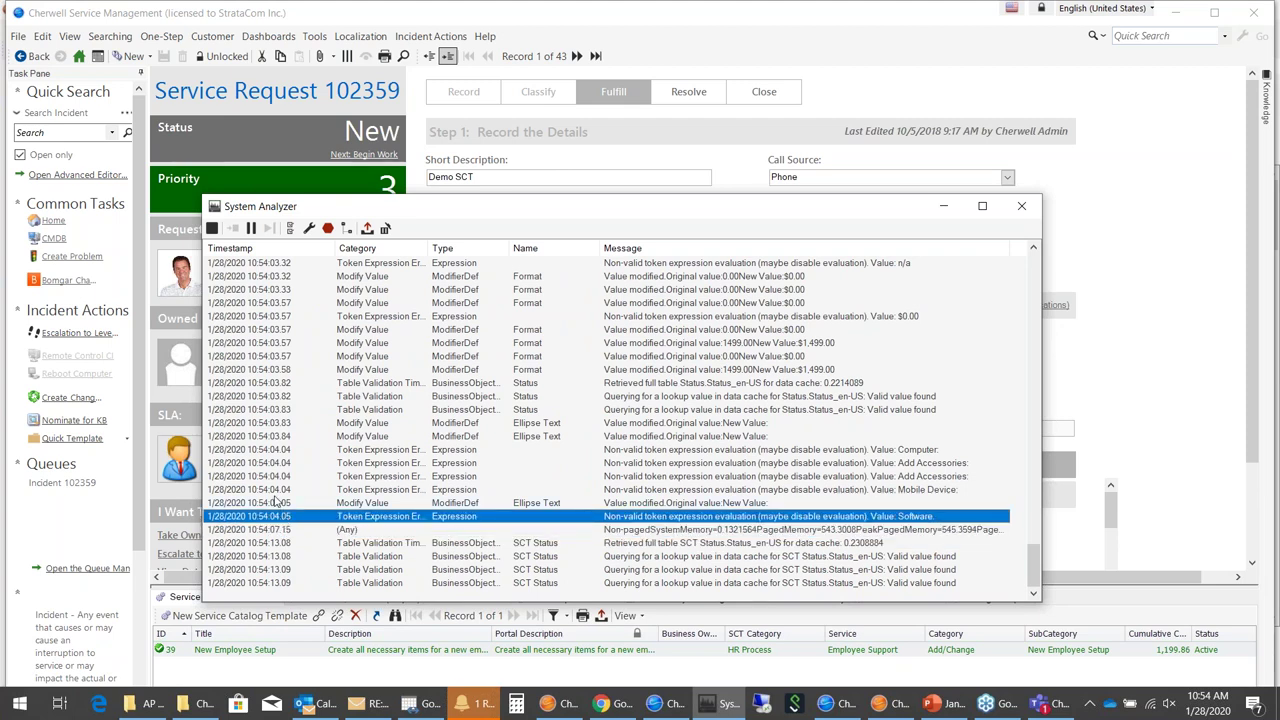
Compare the timestamps of the Incident adaptive layout entry and the table validation entry following it in the log
scroll(282, 505, "up", 10)
scroll(283, 498, "down", 1)
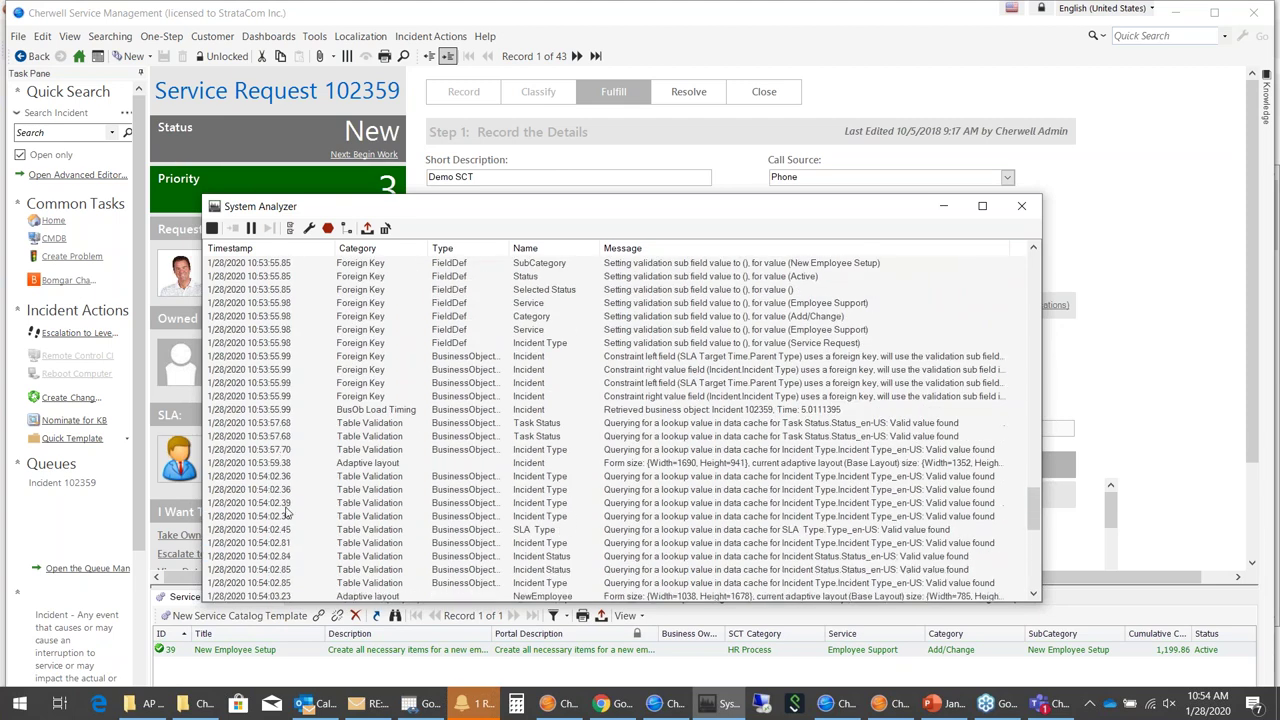
left_click(291, 464)
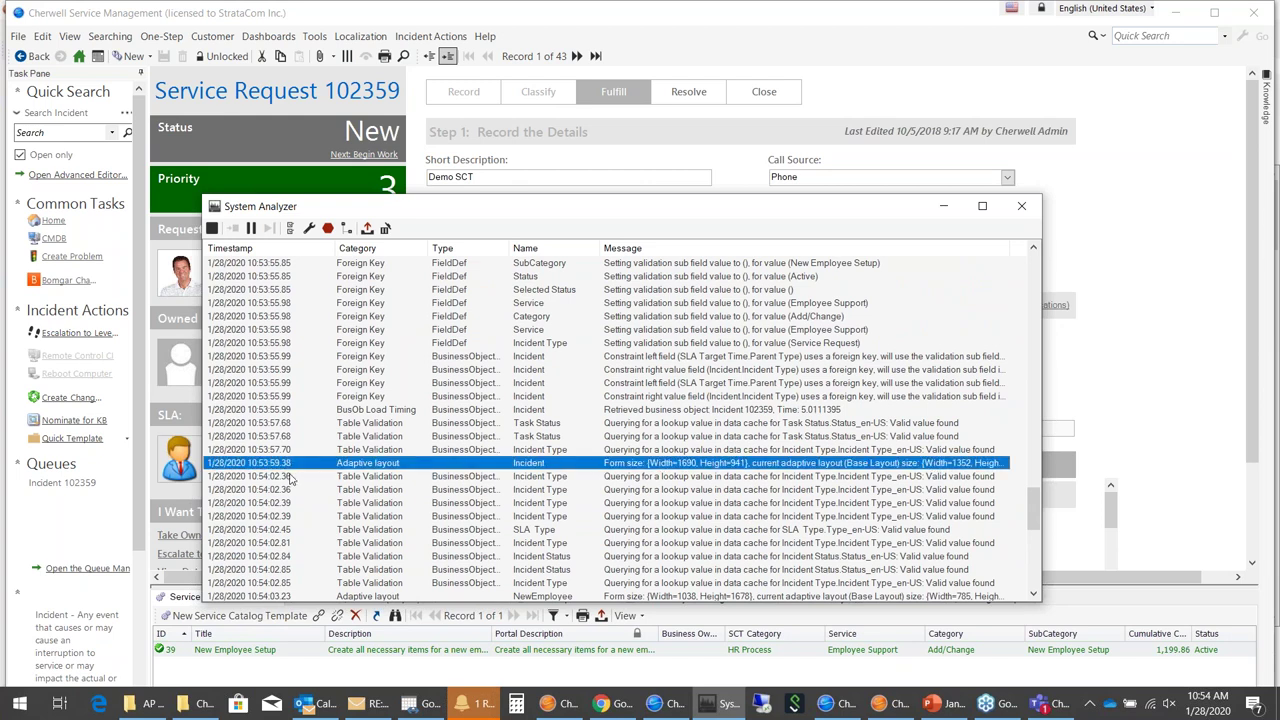
left_click(291, 478)
left_click(289, 464)
Switch to Cherwell Service Management Administrator, cancel the Incident business object properties and close the blueprint
left_click(567, 703)
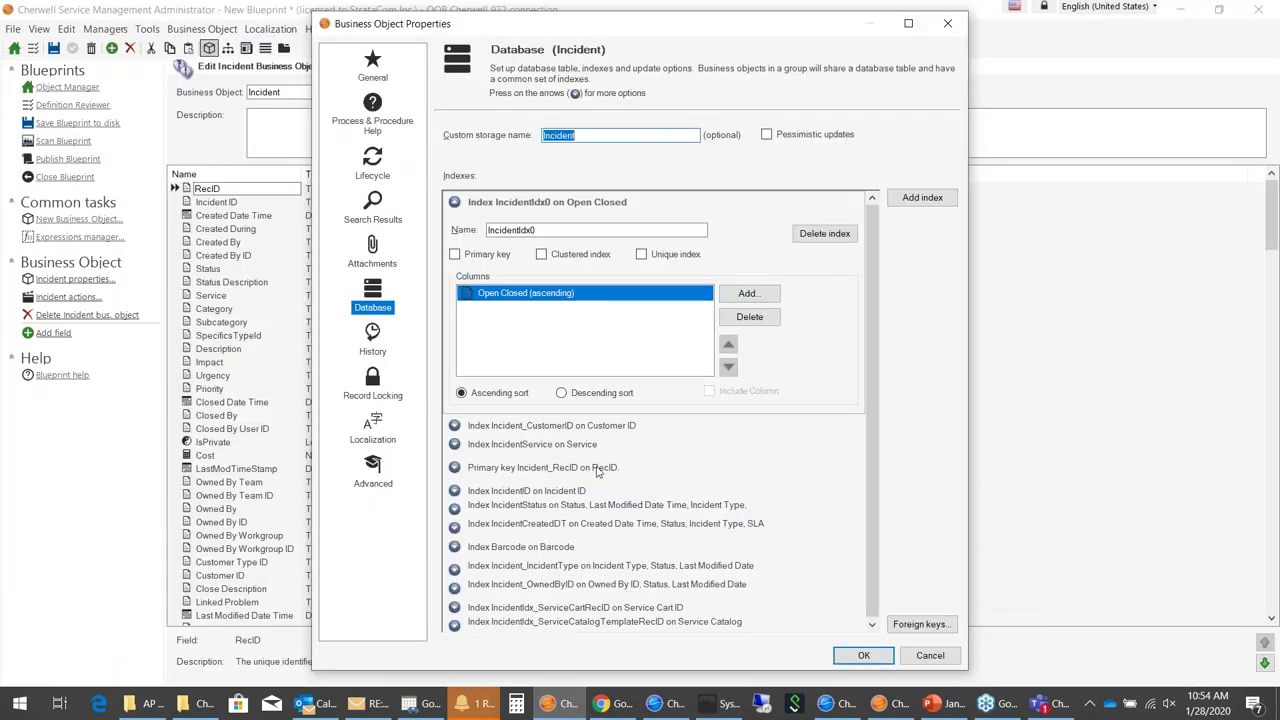
left_click(930, 655)
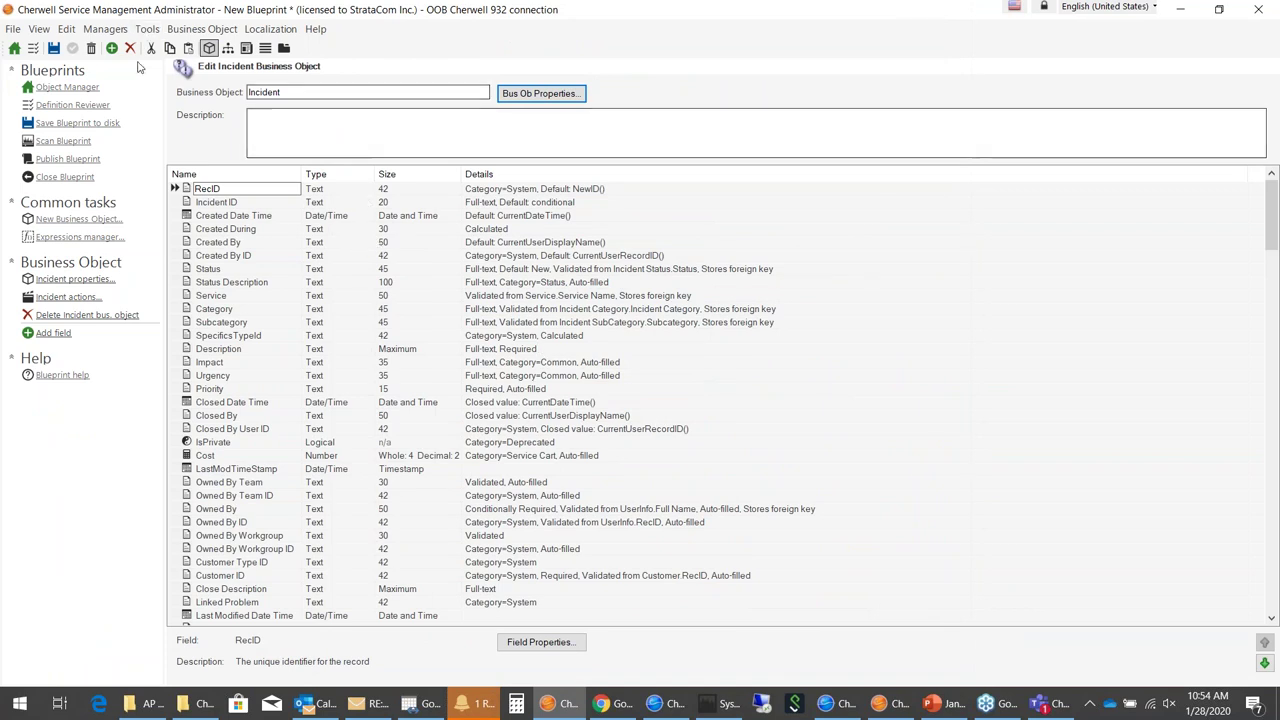
left_click(50, 177)
left_click(699, 348)
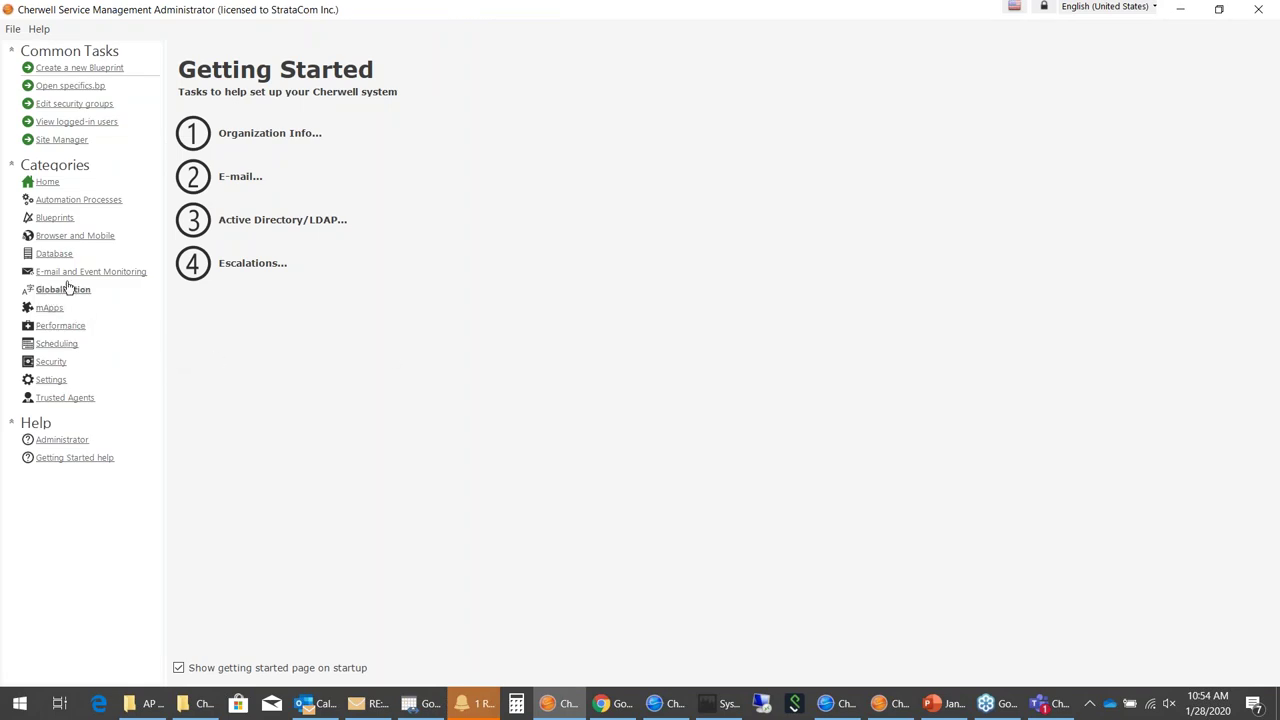
Review the system maintenance options in the Database category and cancel without running any
left_click(55, 254)
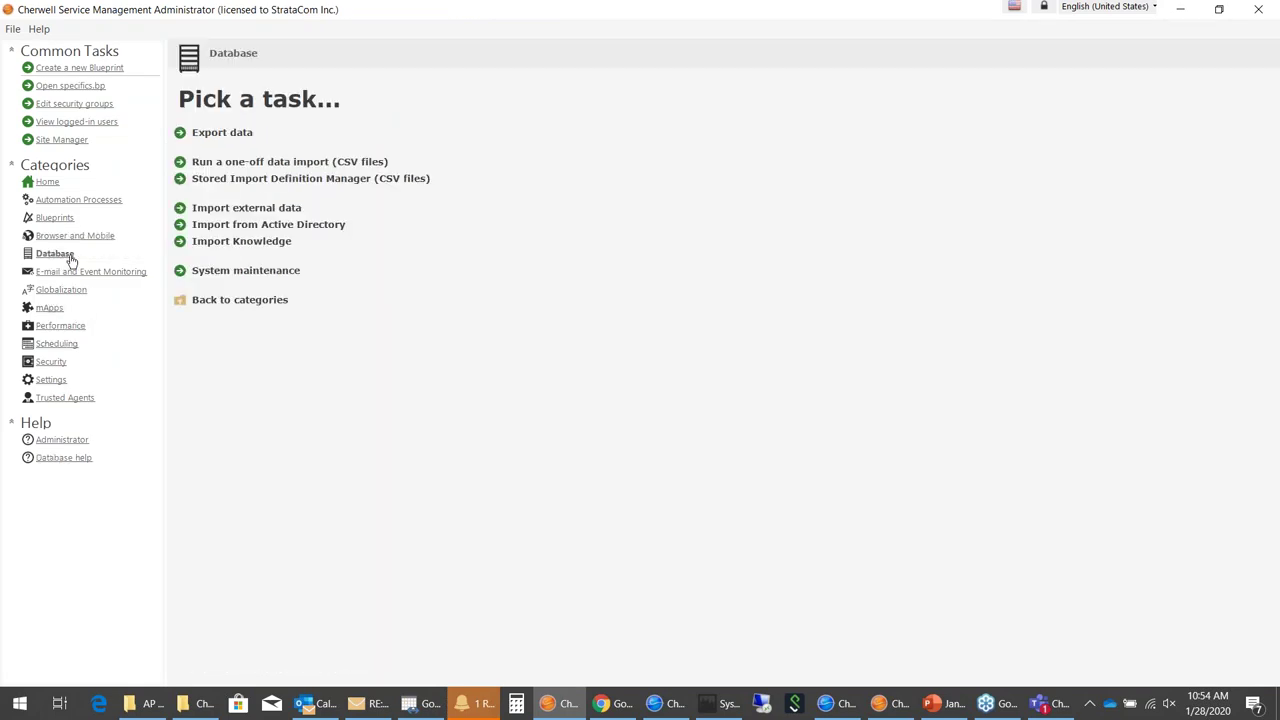
left_click(246, 272)
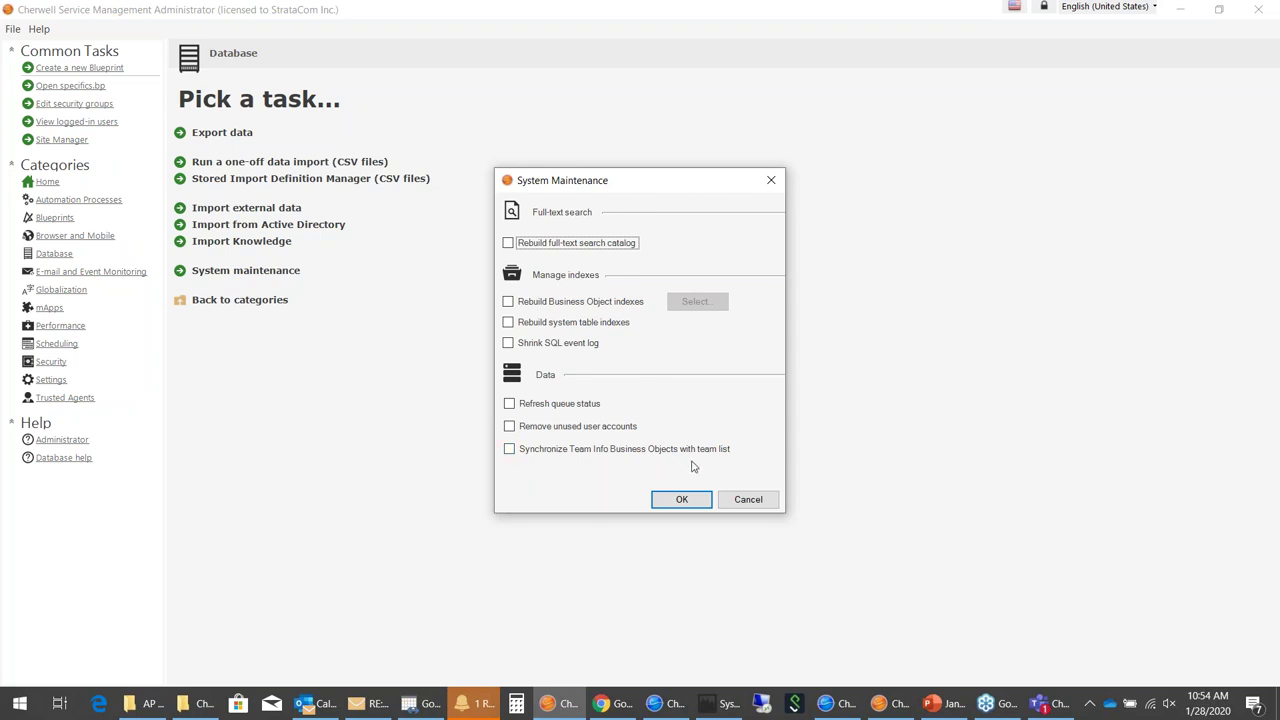
left_click(758, 502)
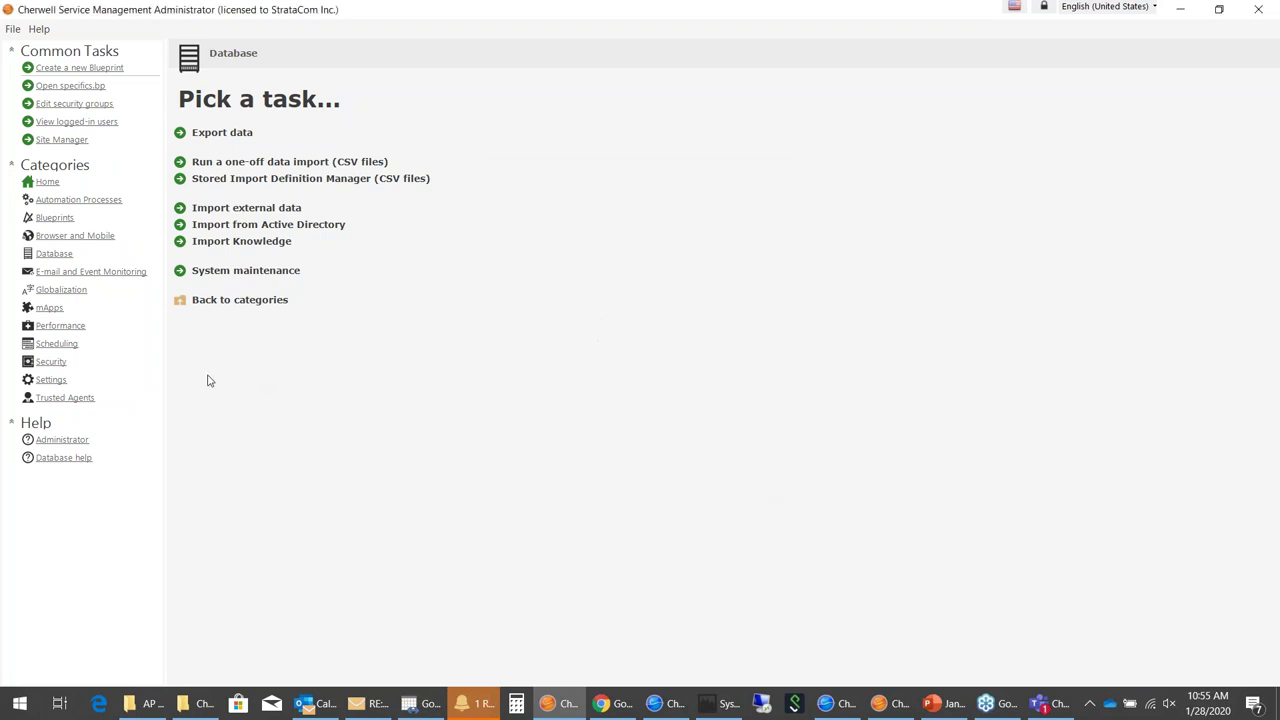
Run the performance health check with all four rules and usage statistics generation enabled
left_click(80, 327)
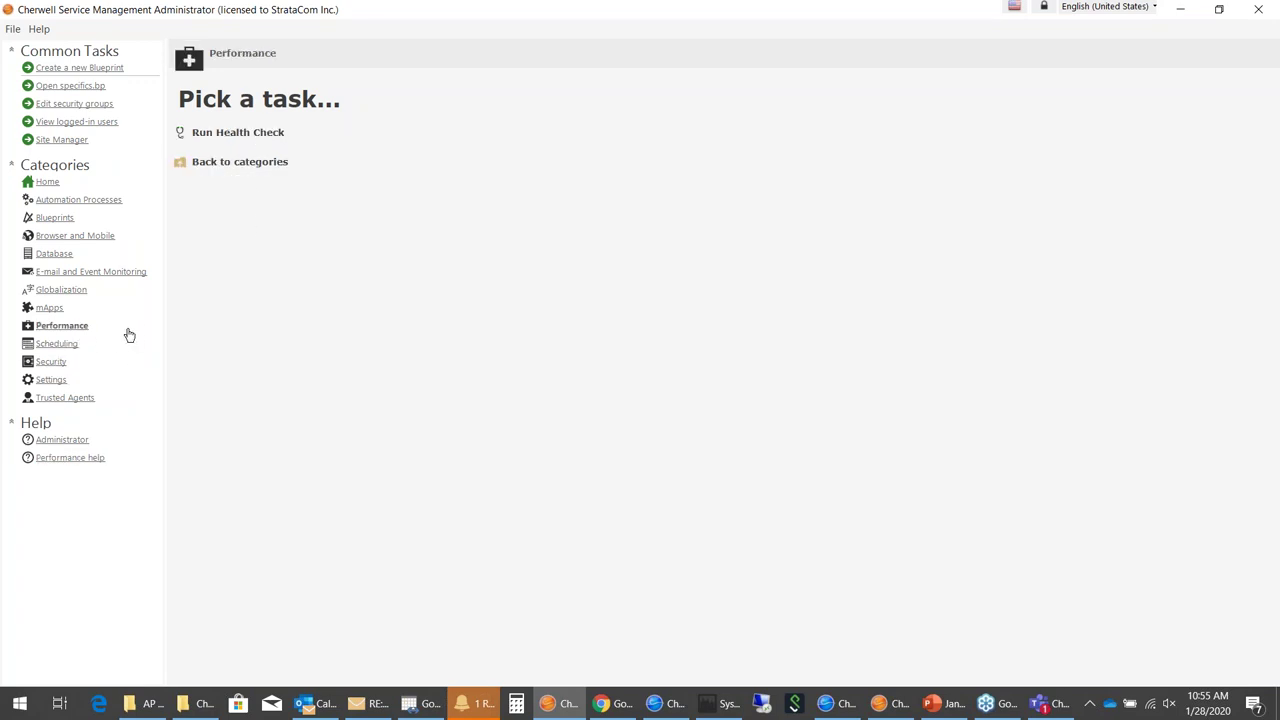
left_click(254, 134)
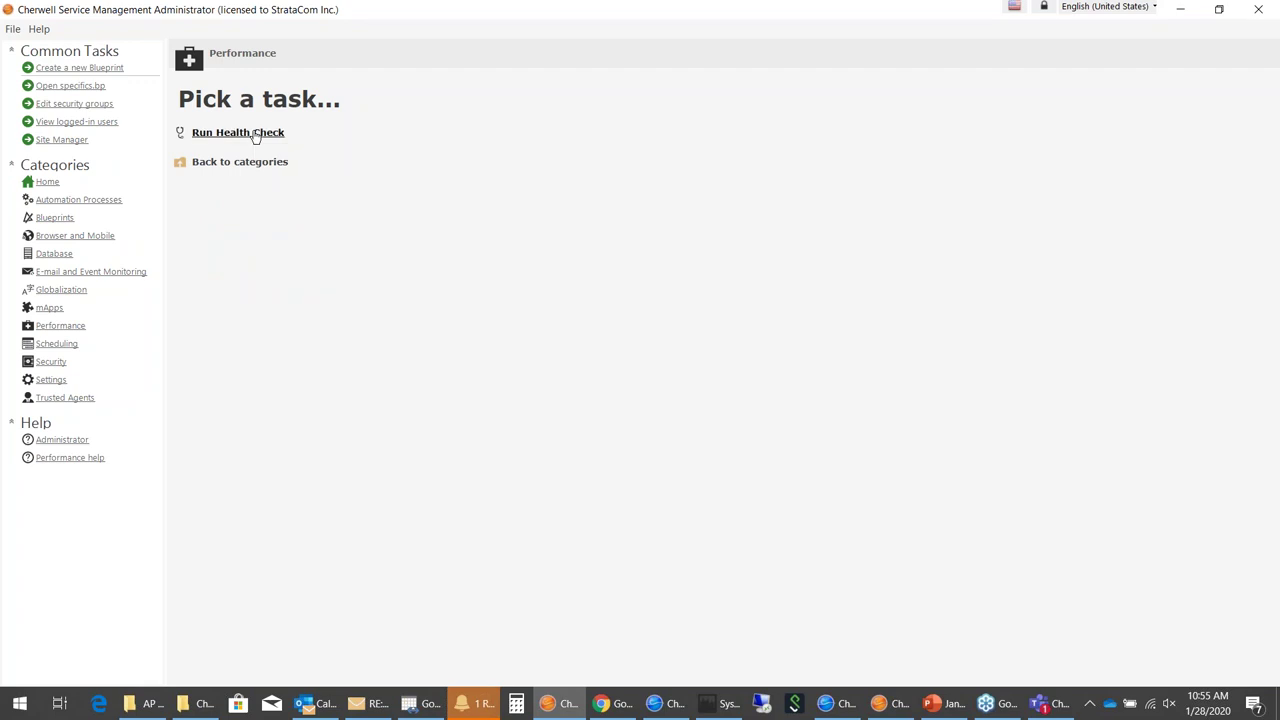
mouse_move(394, 76)
left_mouse_down()
mouse_move(535, 93)
mouse_move(525, 97)
left_mouse_up()
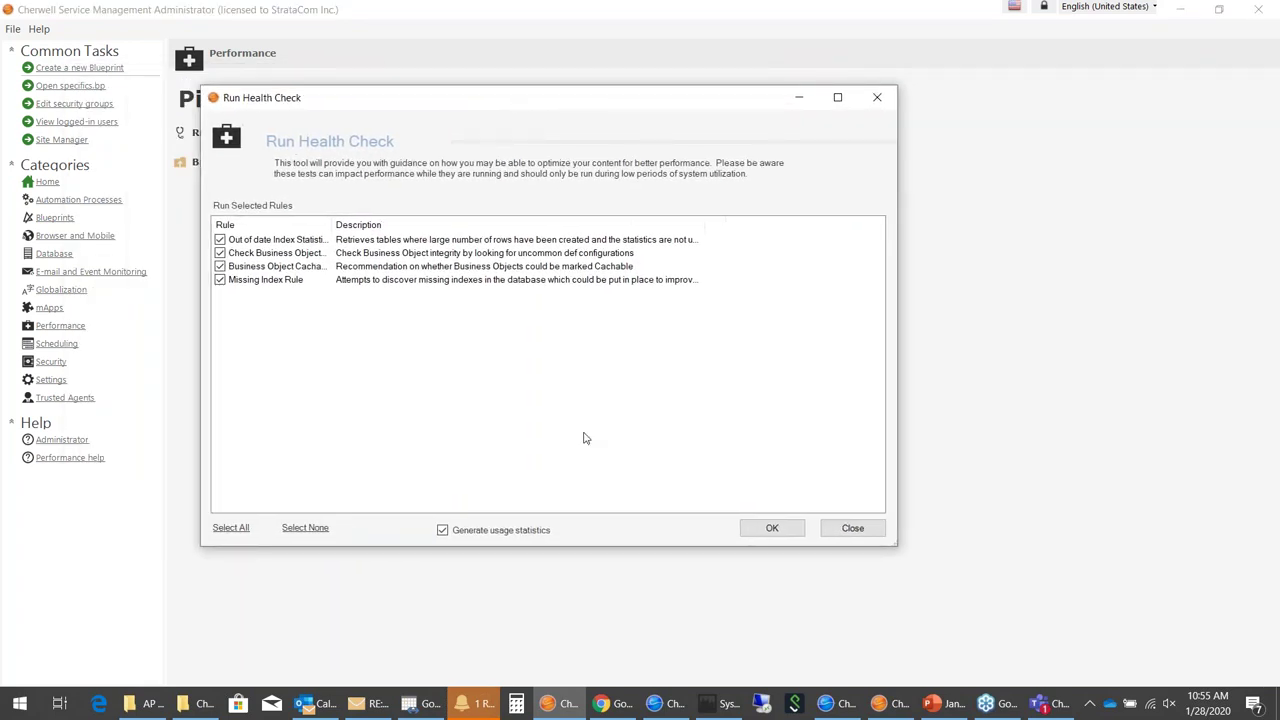
left_click(773, 527)
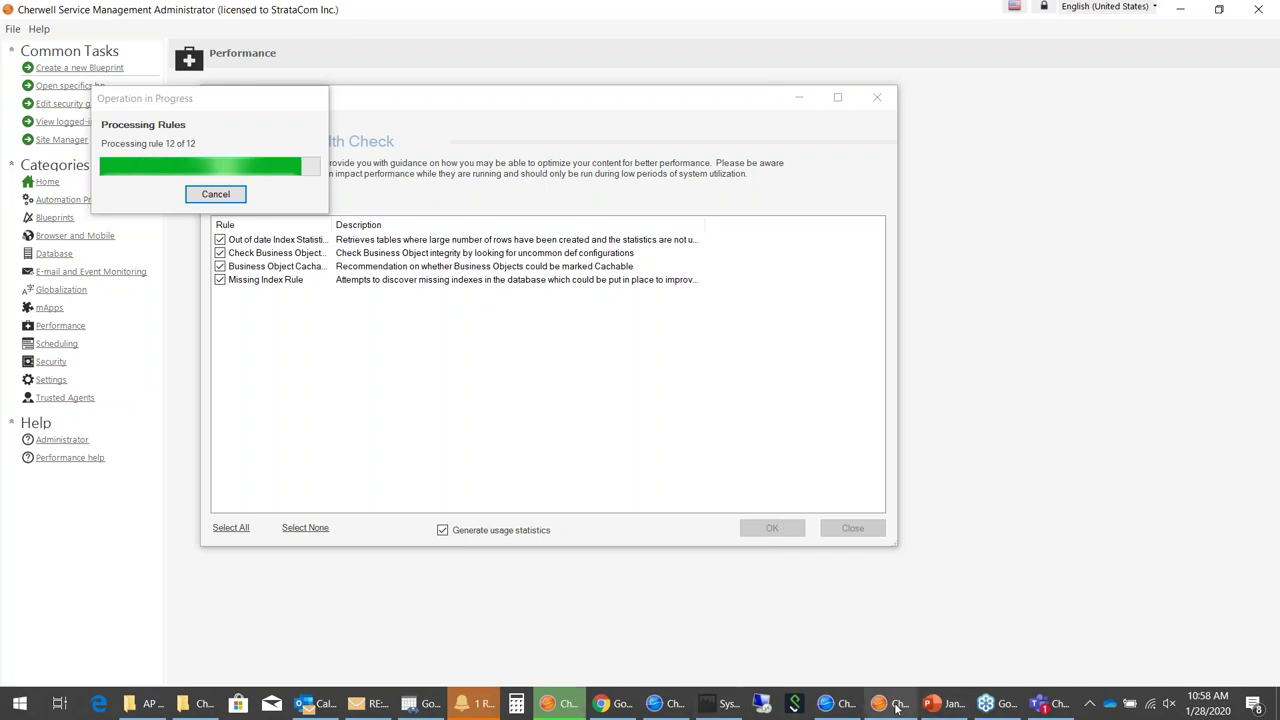
mouse_move(897, 706)
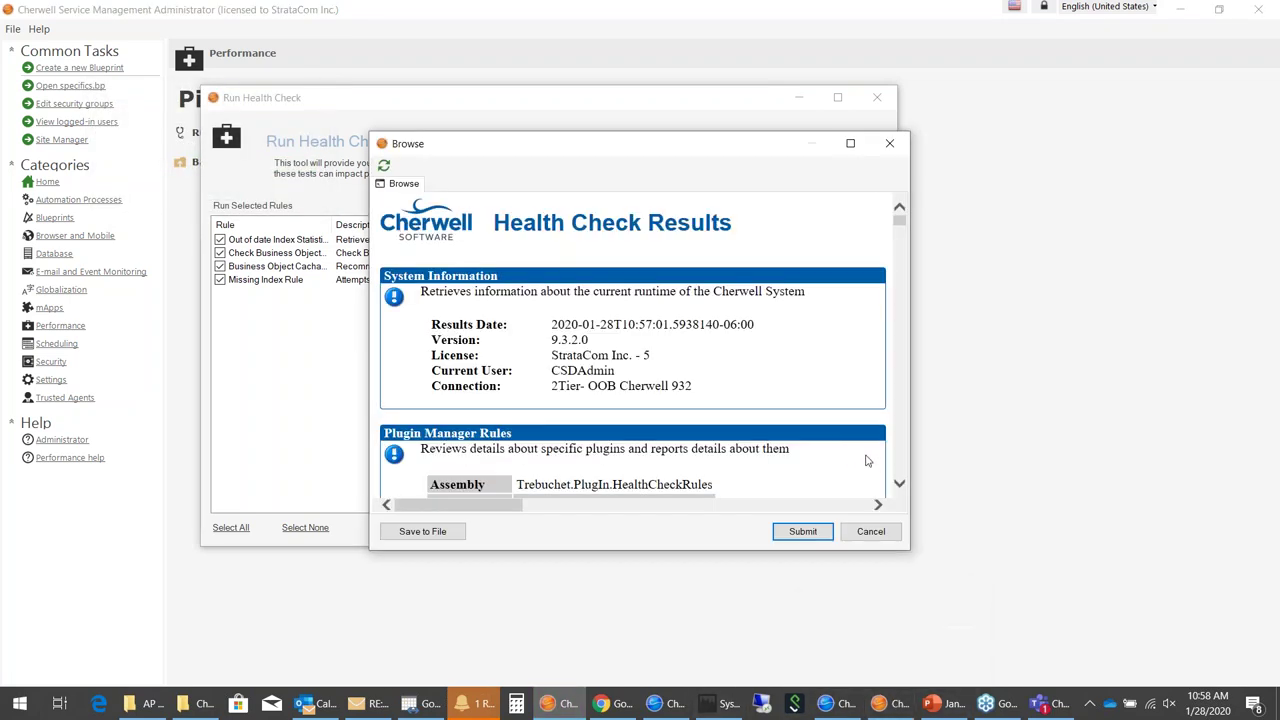
left_click(565, 703)
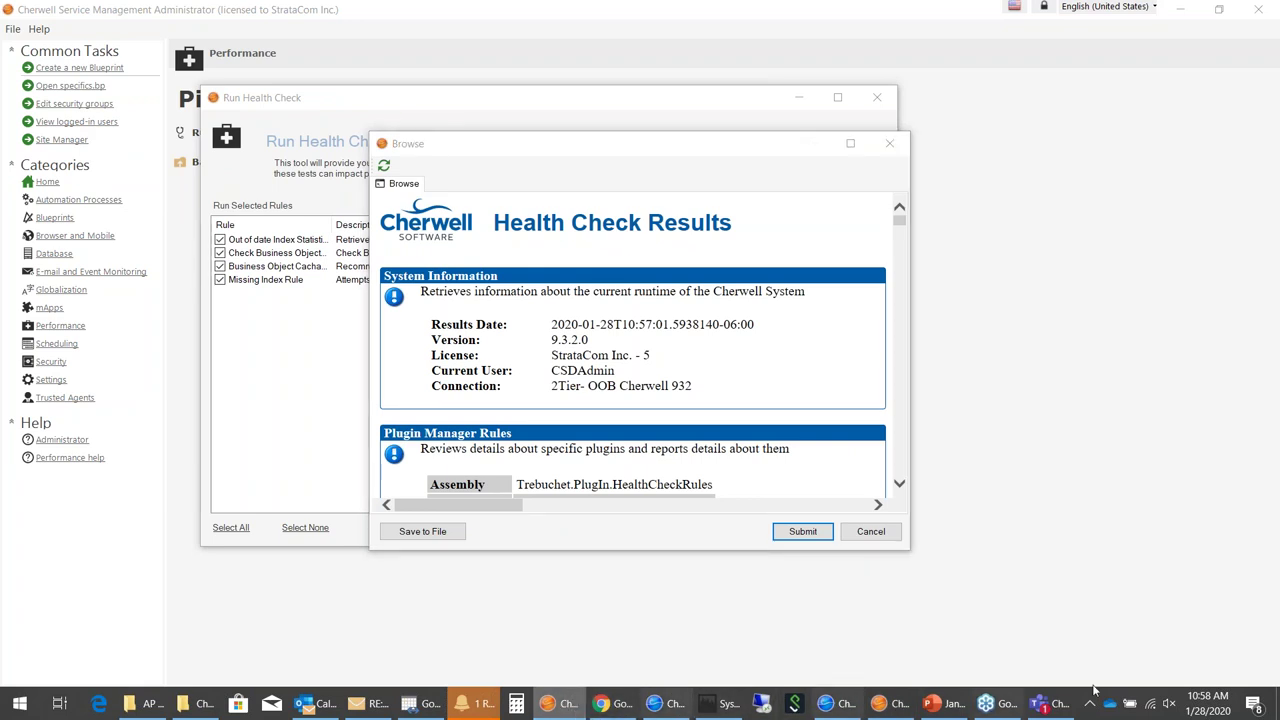
left_click(890, 703)
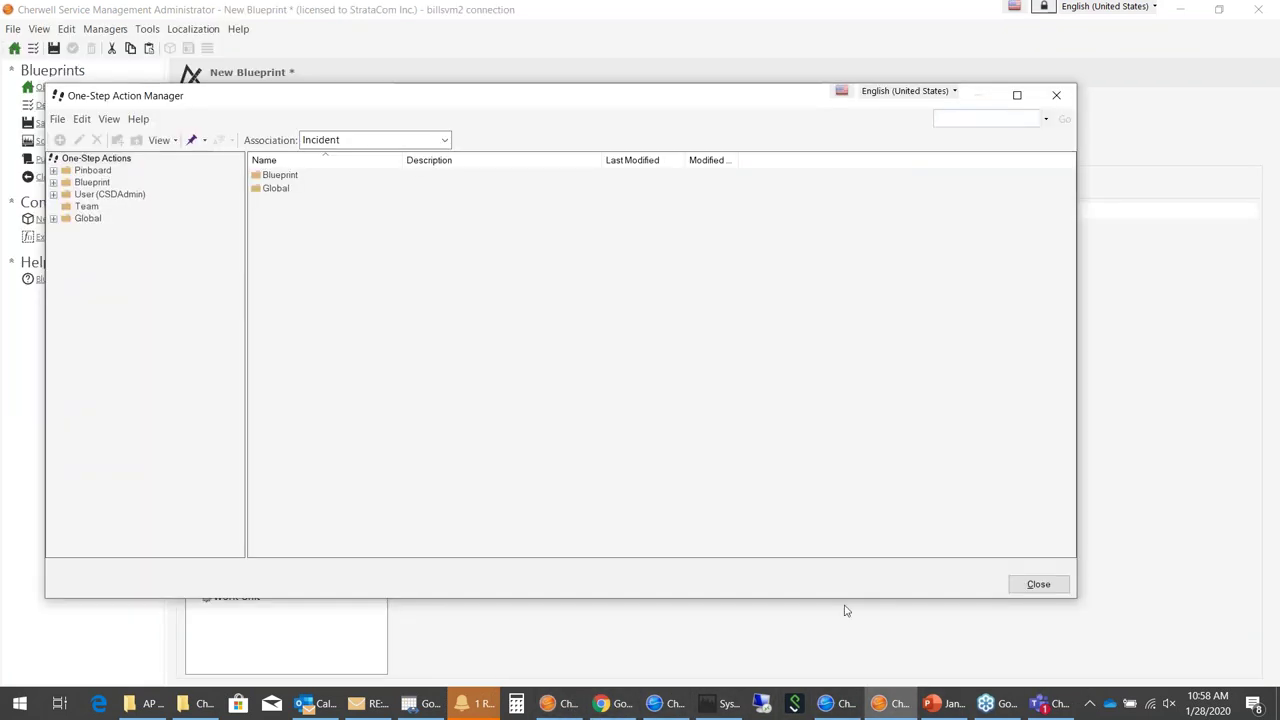
left_click(560, 703)
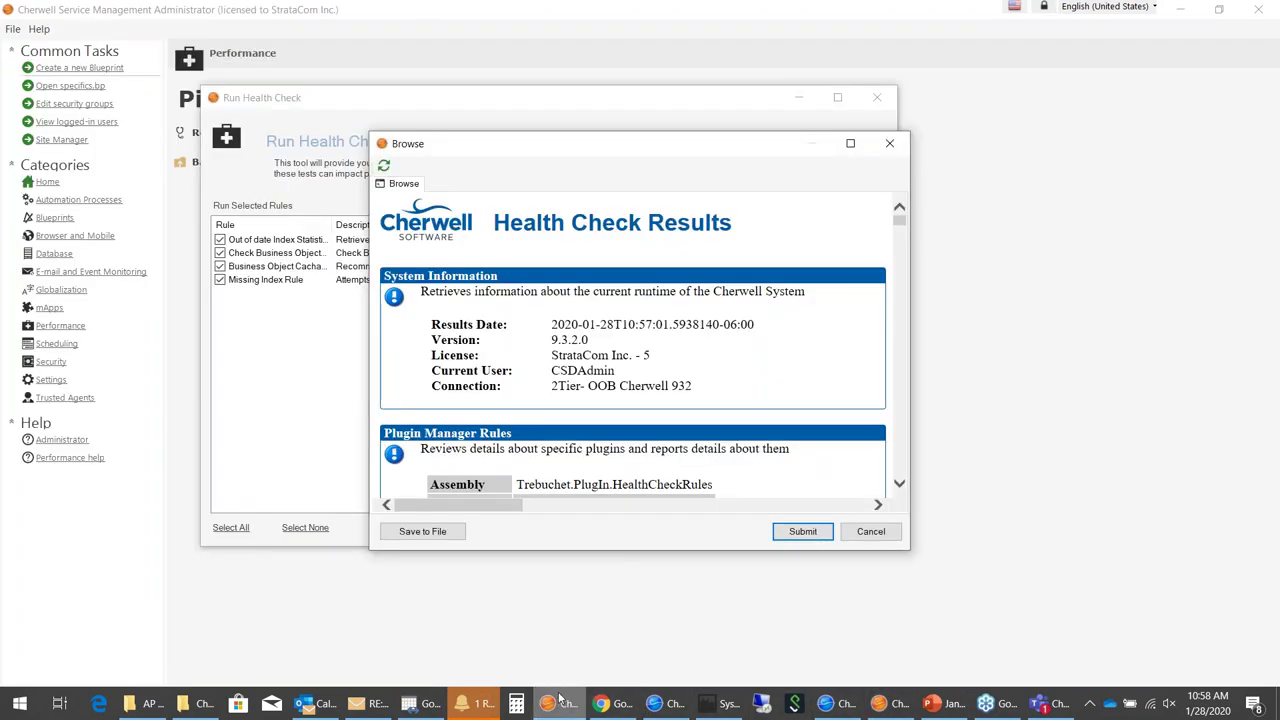
Save the report as the complete webpage Health Check Results in the AP Webinar folder and close the results
left_click(422, 531)
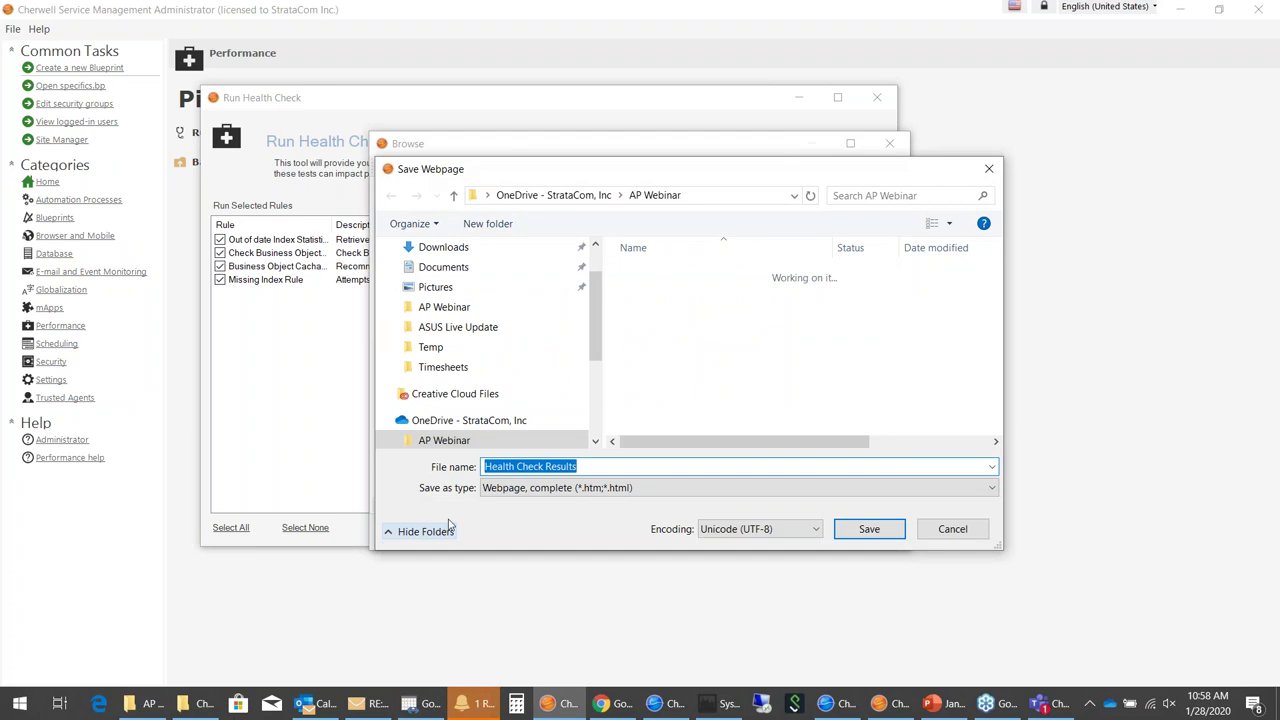
left_click(870, 529)
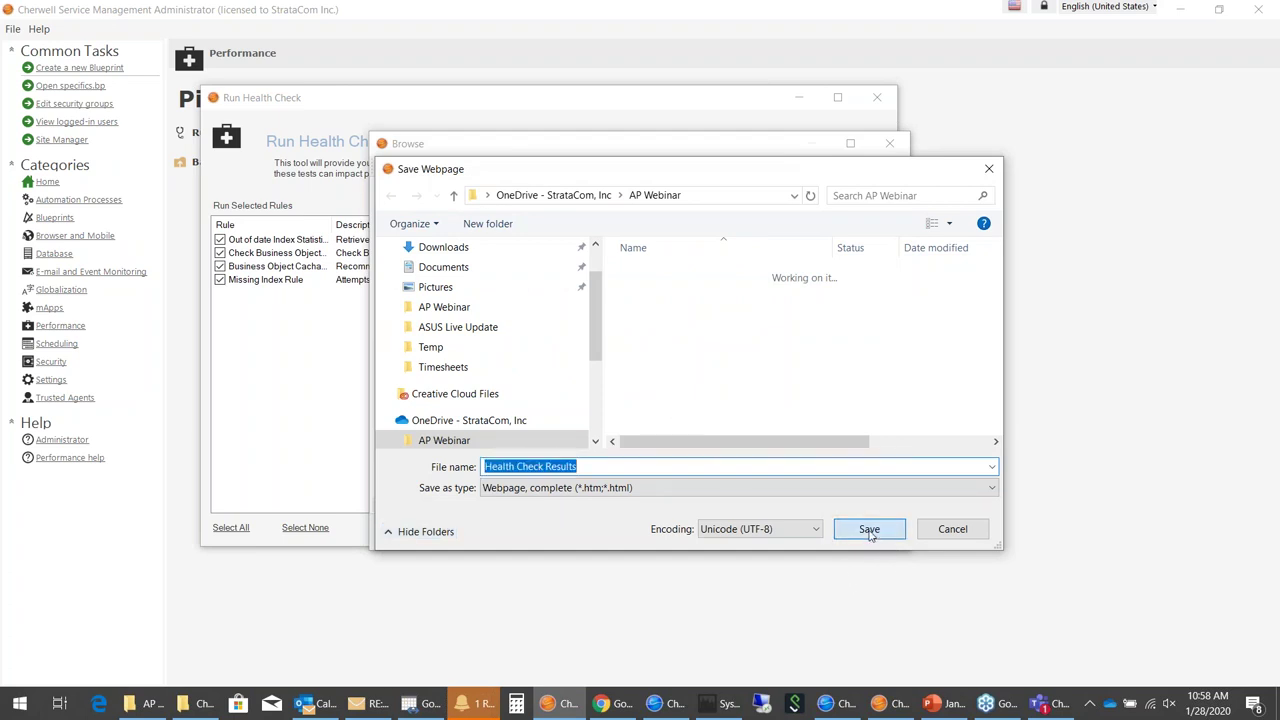
left_click(889, 143)
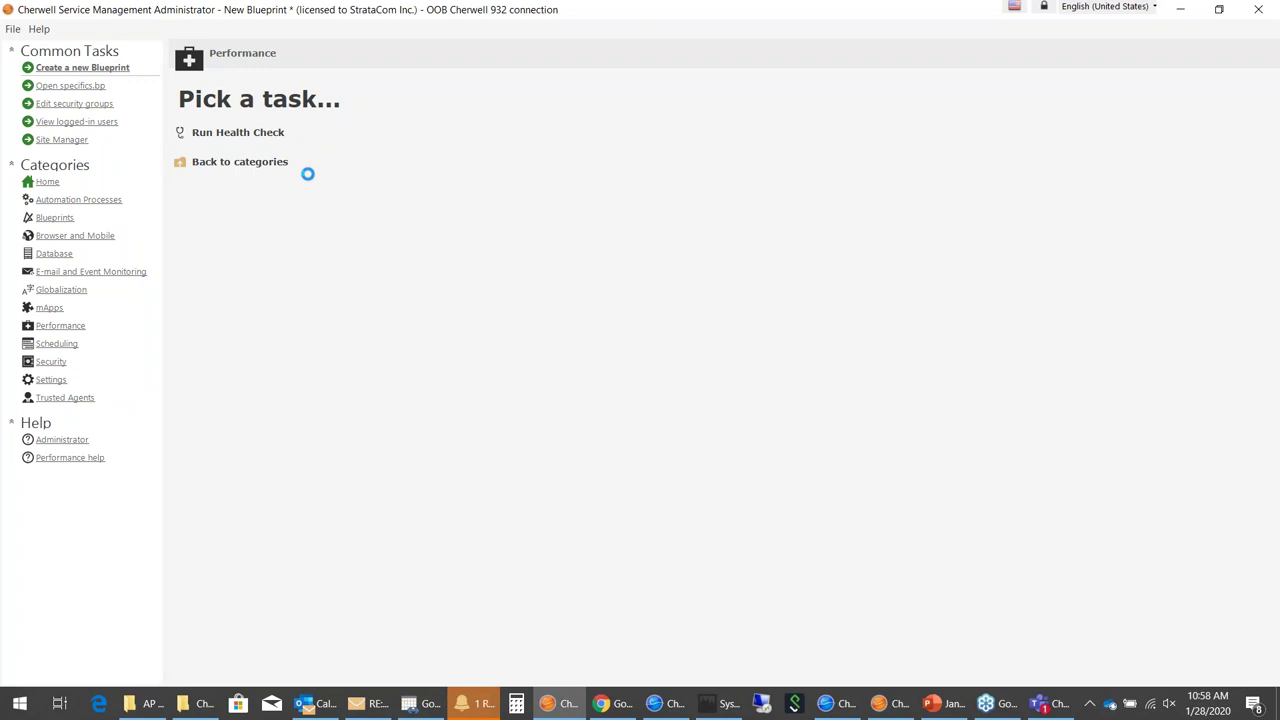
List the supporting objects in a new blueprint and open the Specifics - Access Request business object for editing
left_click(238, 180)
scroll(296, 468, "down", 6)
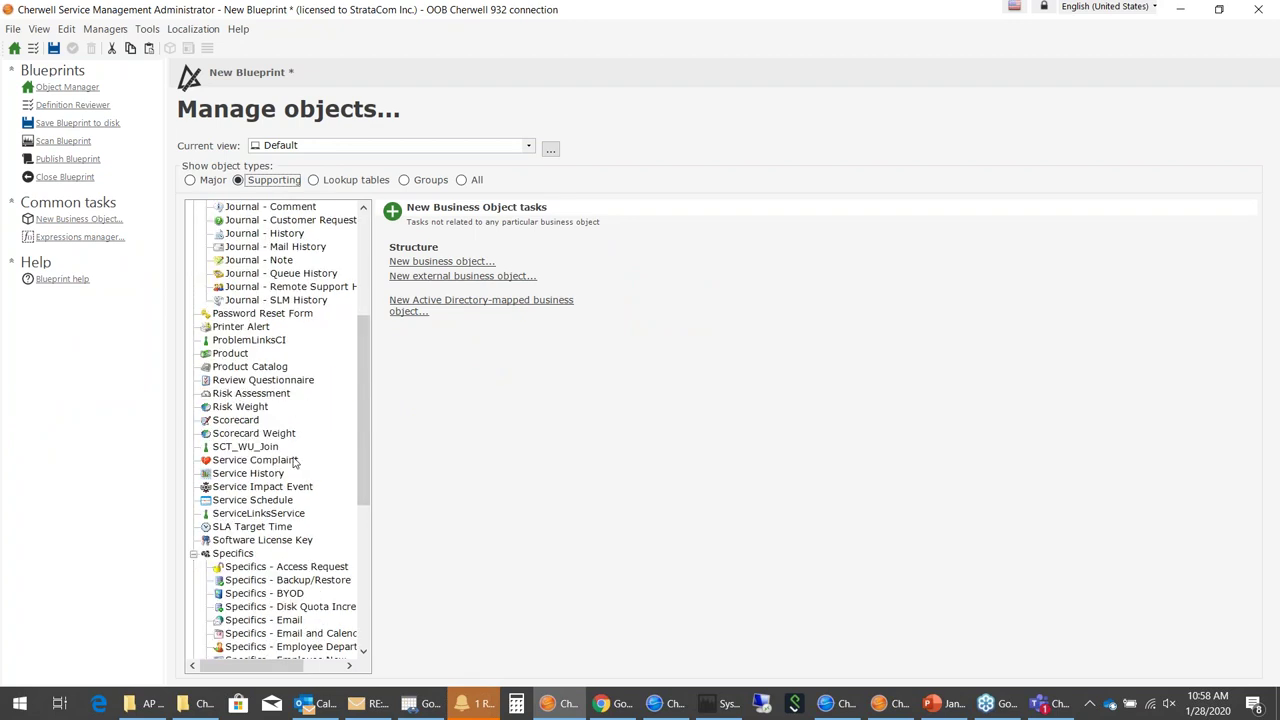
scroll(296, 468, "down", 5)
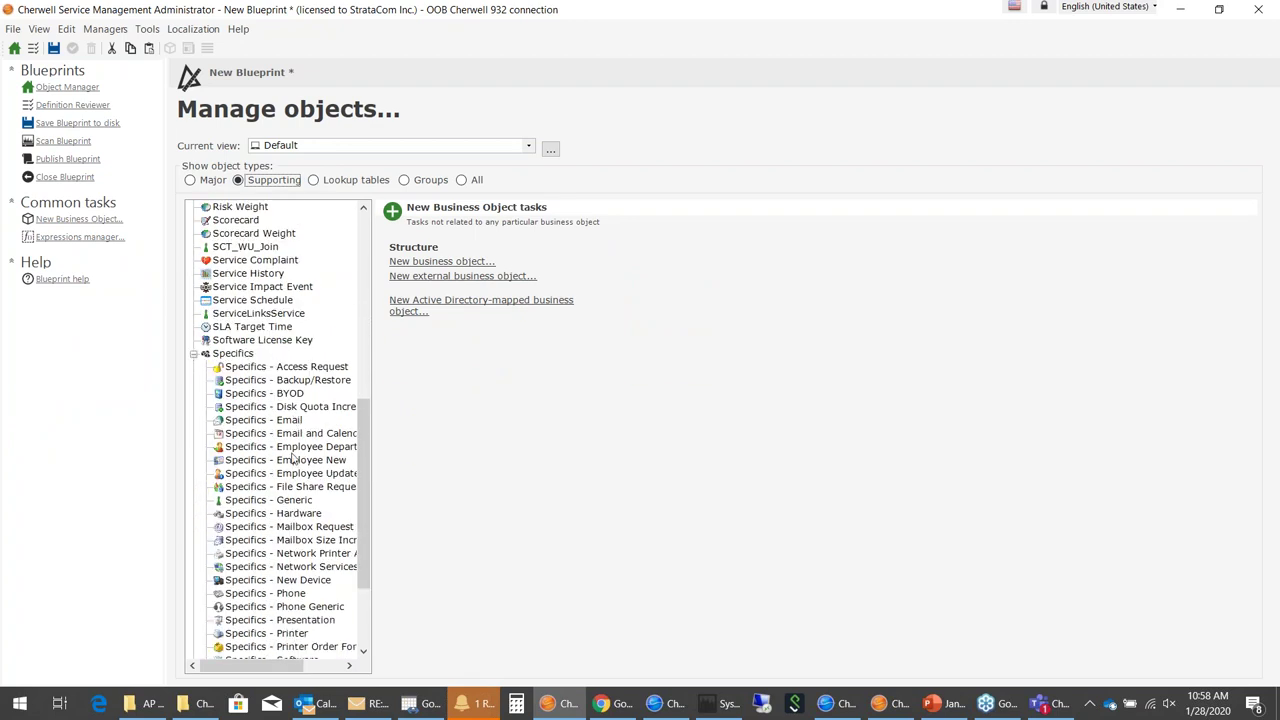
left_click(252, 366)
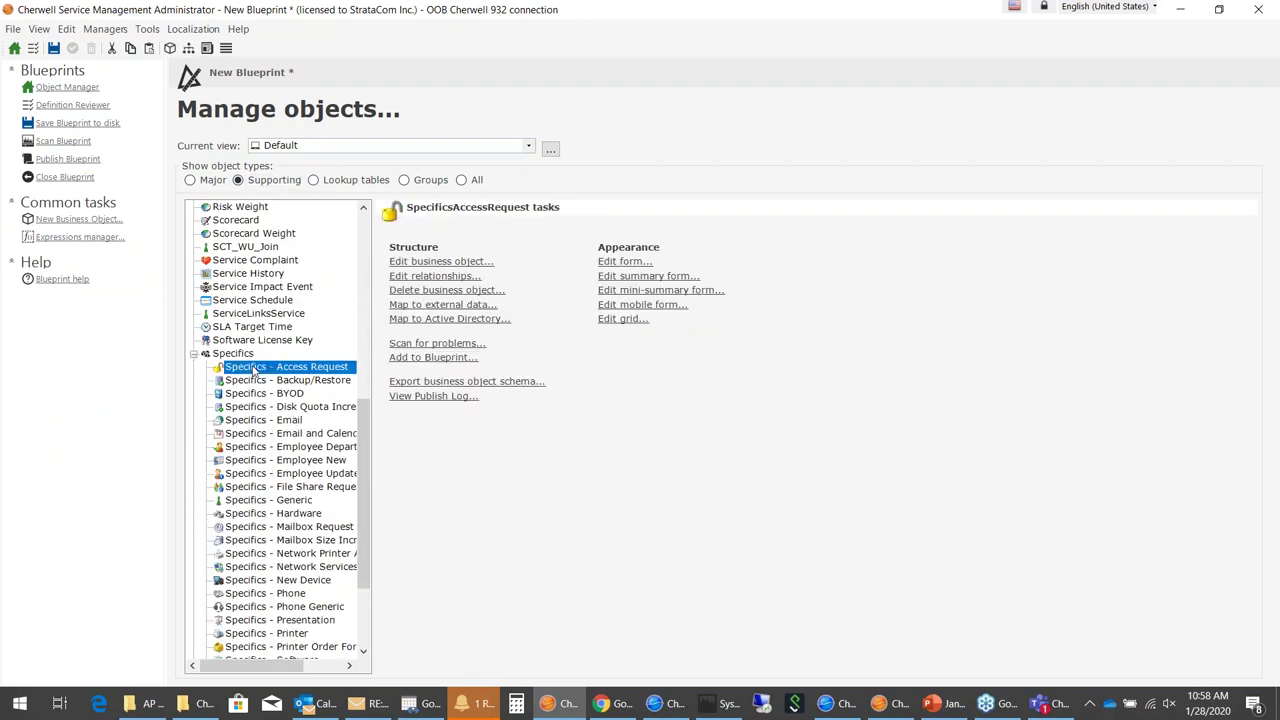
left_click(485, 262)
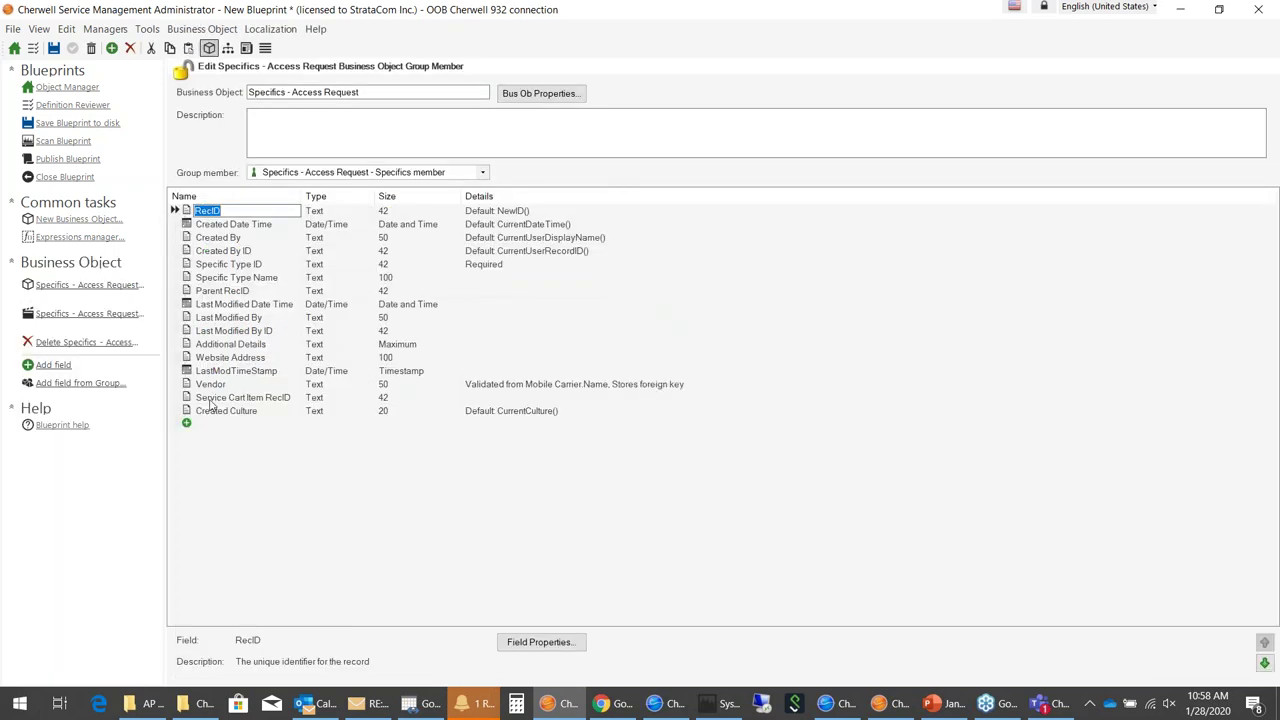
Look through the fields that can be added from the Specifics group, from Access List to Additional Requirements, and cancel
left_click(95, 385)
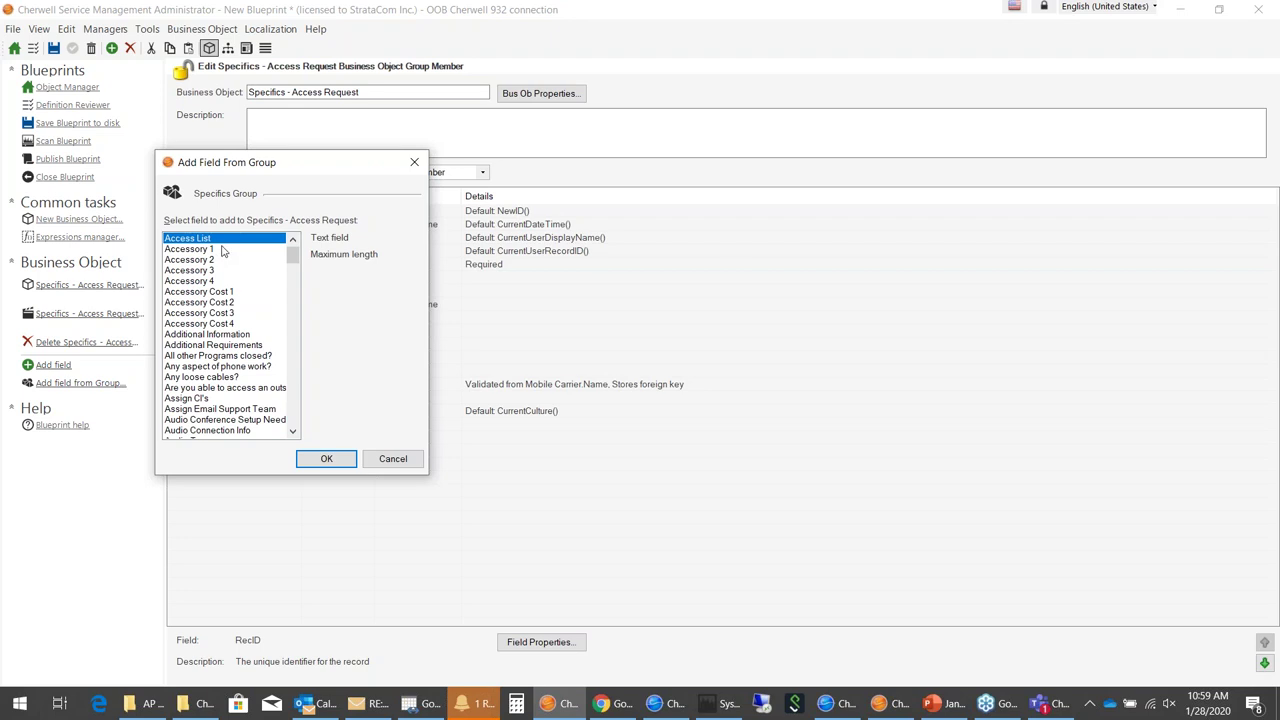
key("Down")
key("Down")
key("Down")
key("Down")
key("Down")
key("Down")
key("Down")
key("Down")
key("Down")
key("Down")
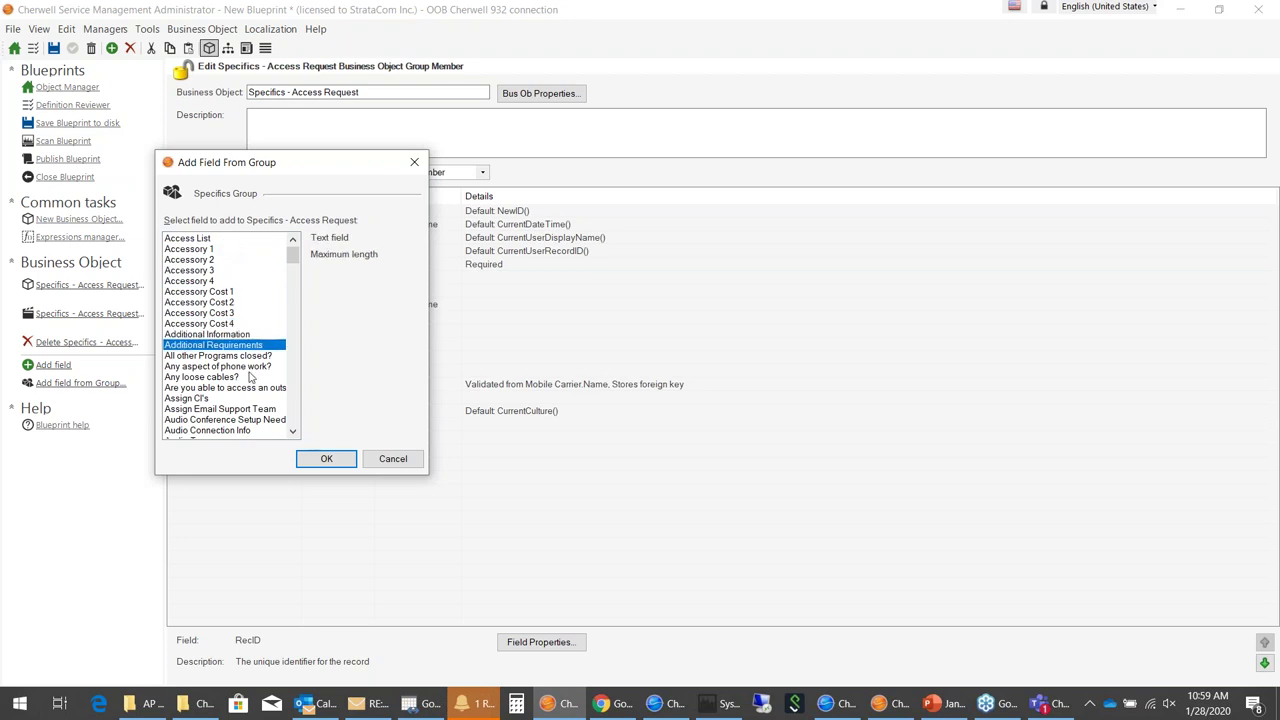
left_click(393, 459)
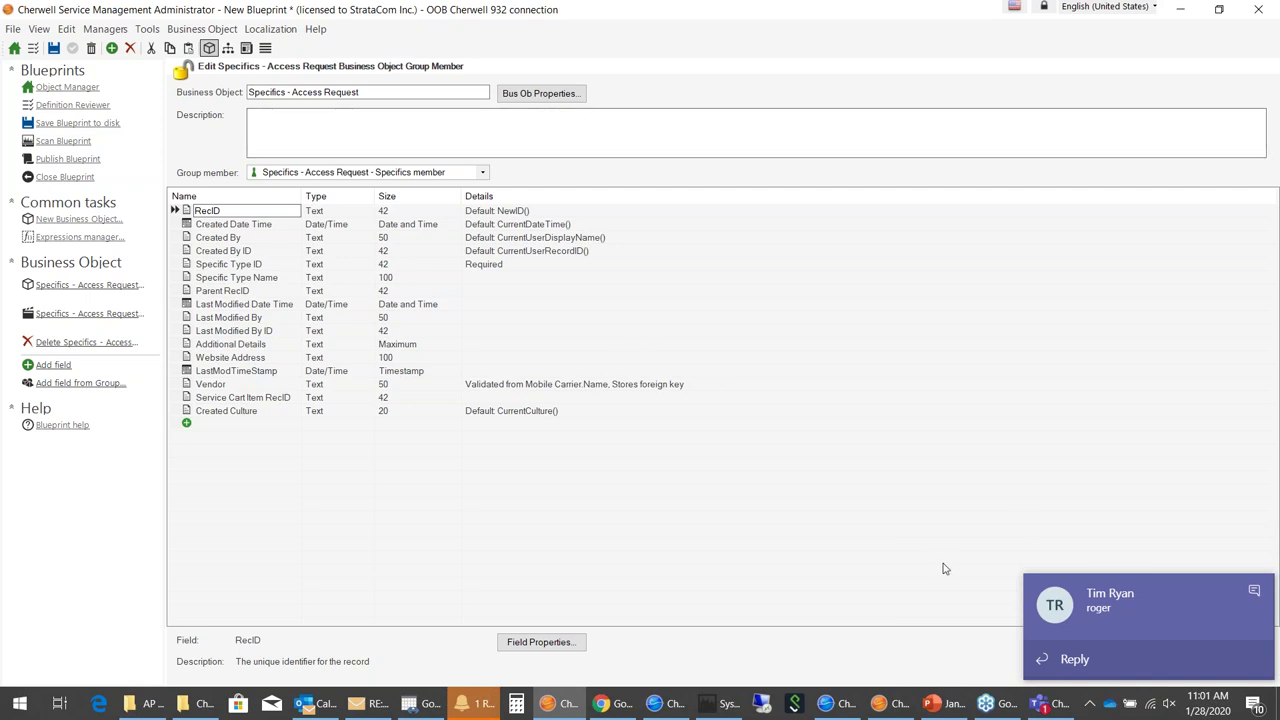
Quit Microsoft Teams
right_click(1044, 703)
left_click(1006, 670)
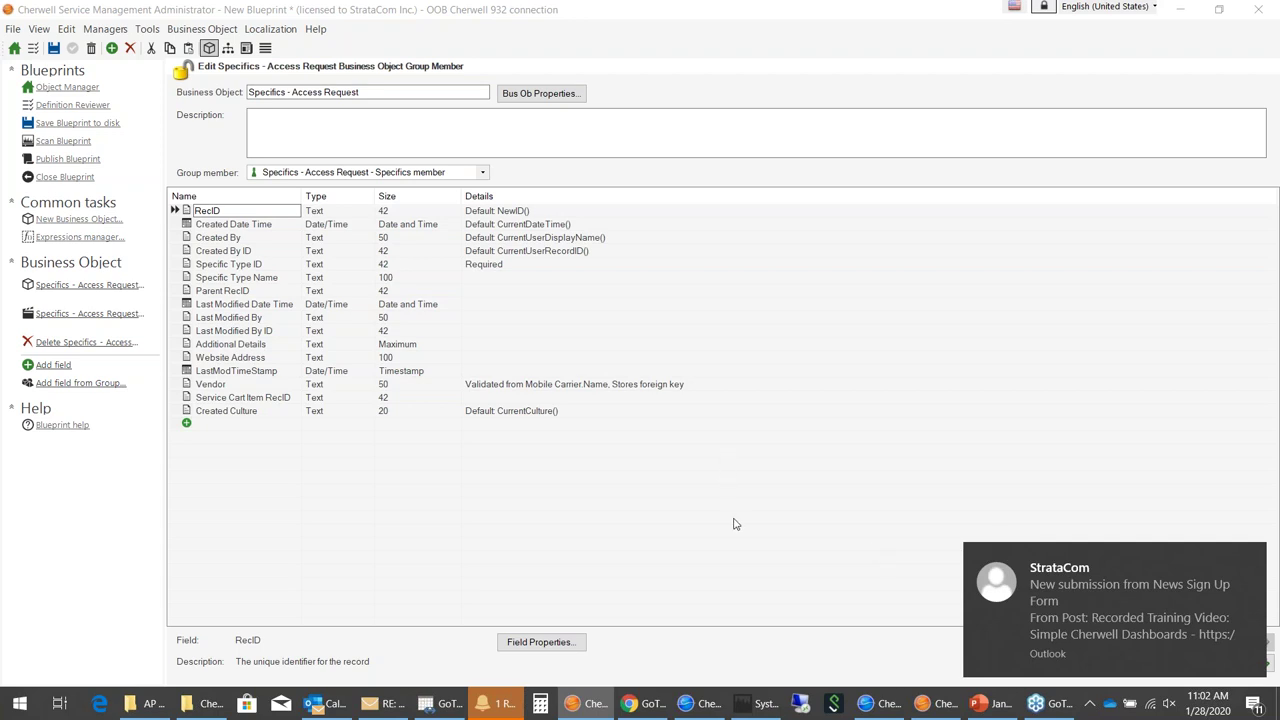
Switch to the January 2020 Workflow Efficiency Webinar presentation in PowerPoint and dismiss the Outlook notification
left_click(1000, 704)
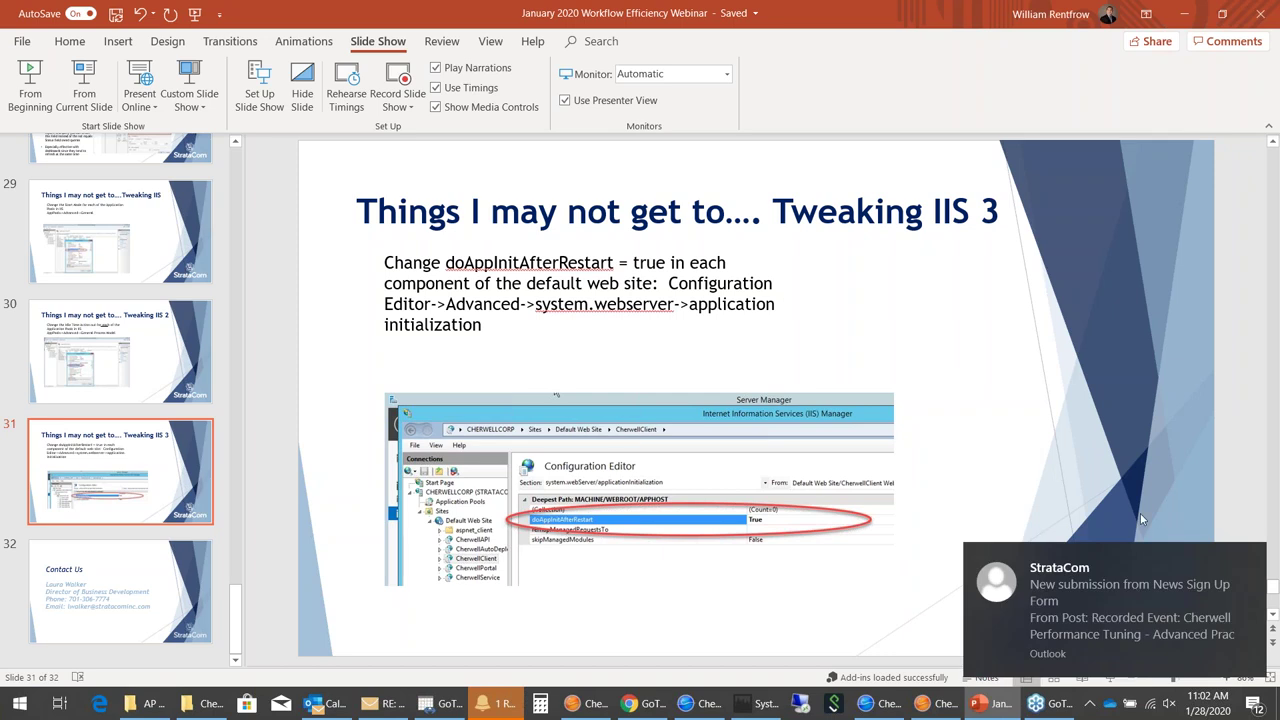
left_click(1251, 557)
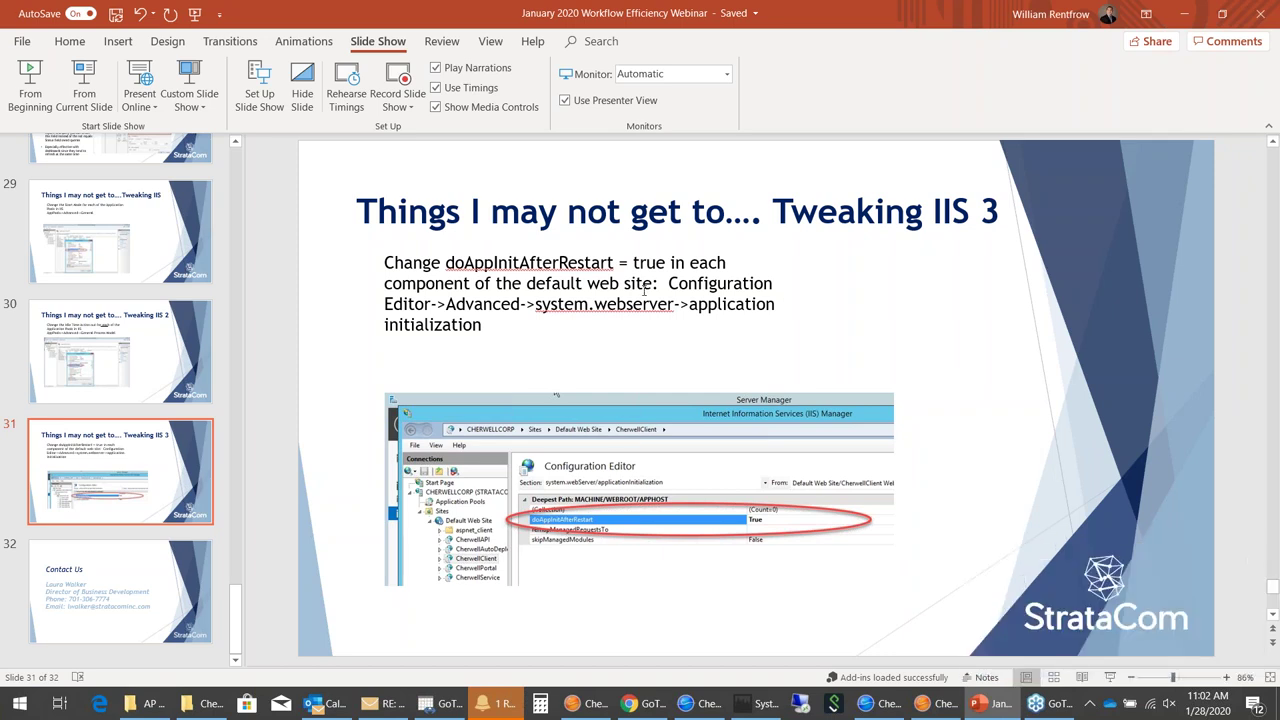